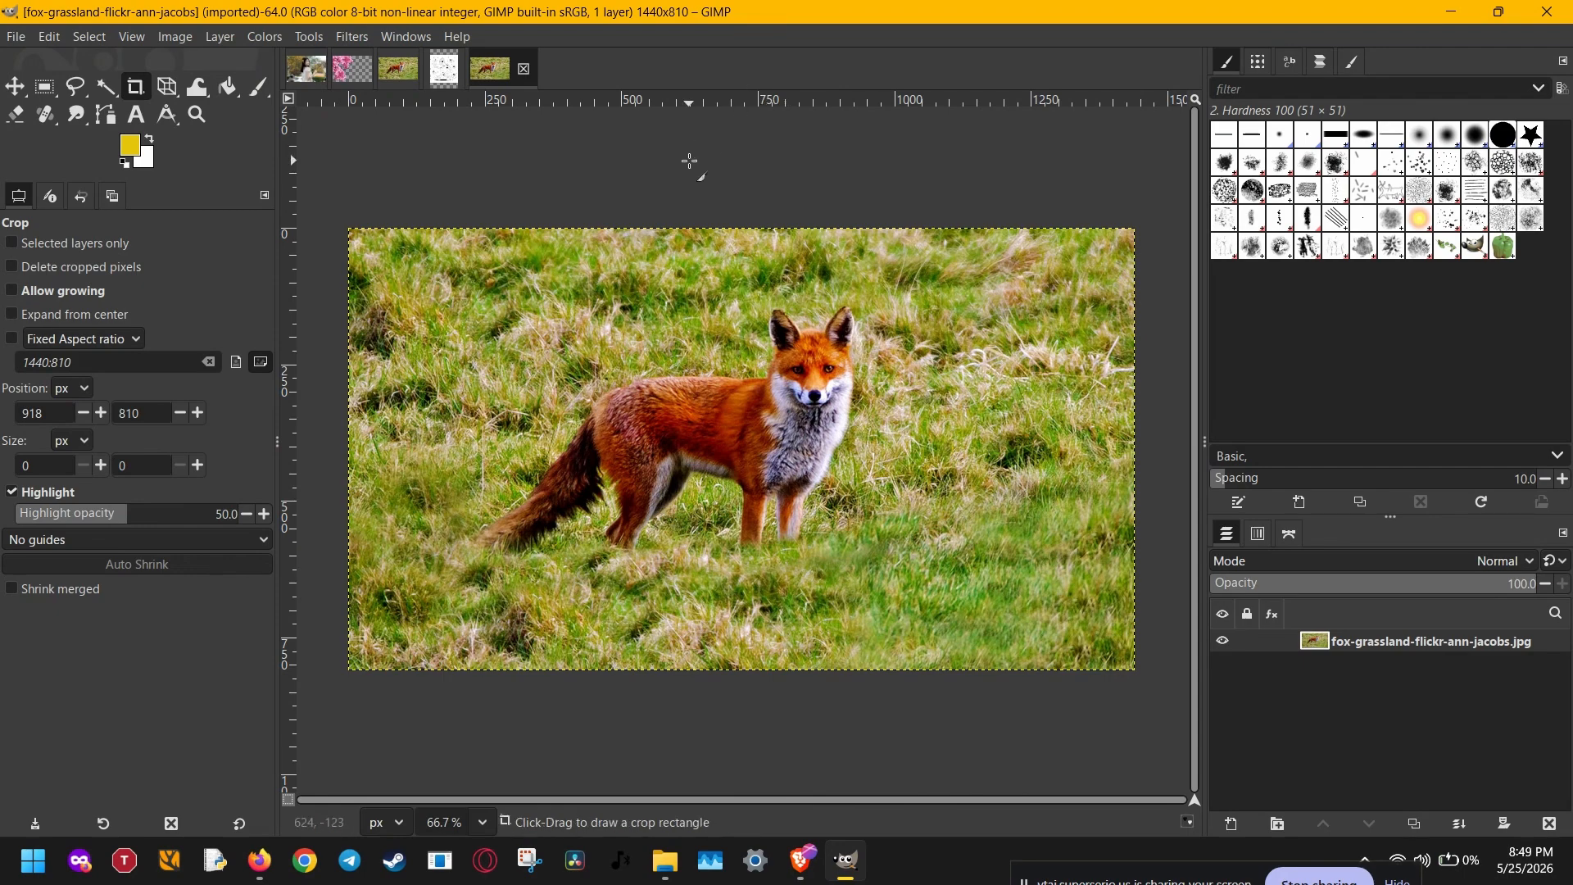
pyautogui.click(15, 36)
pyautogui.click(46, 106)
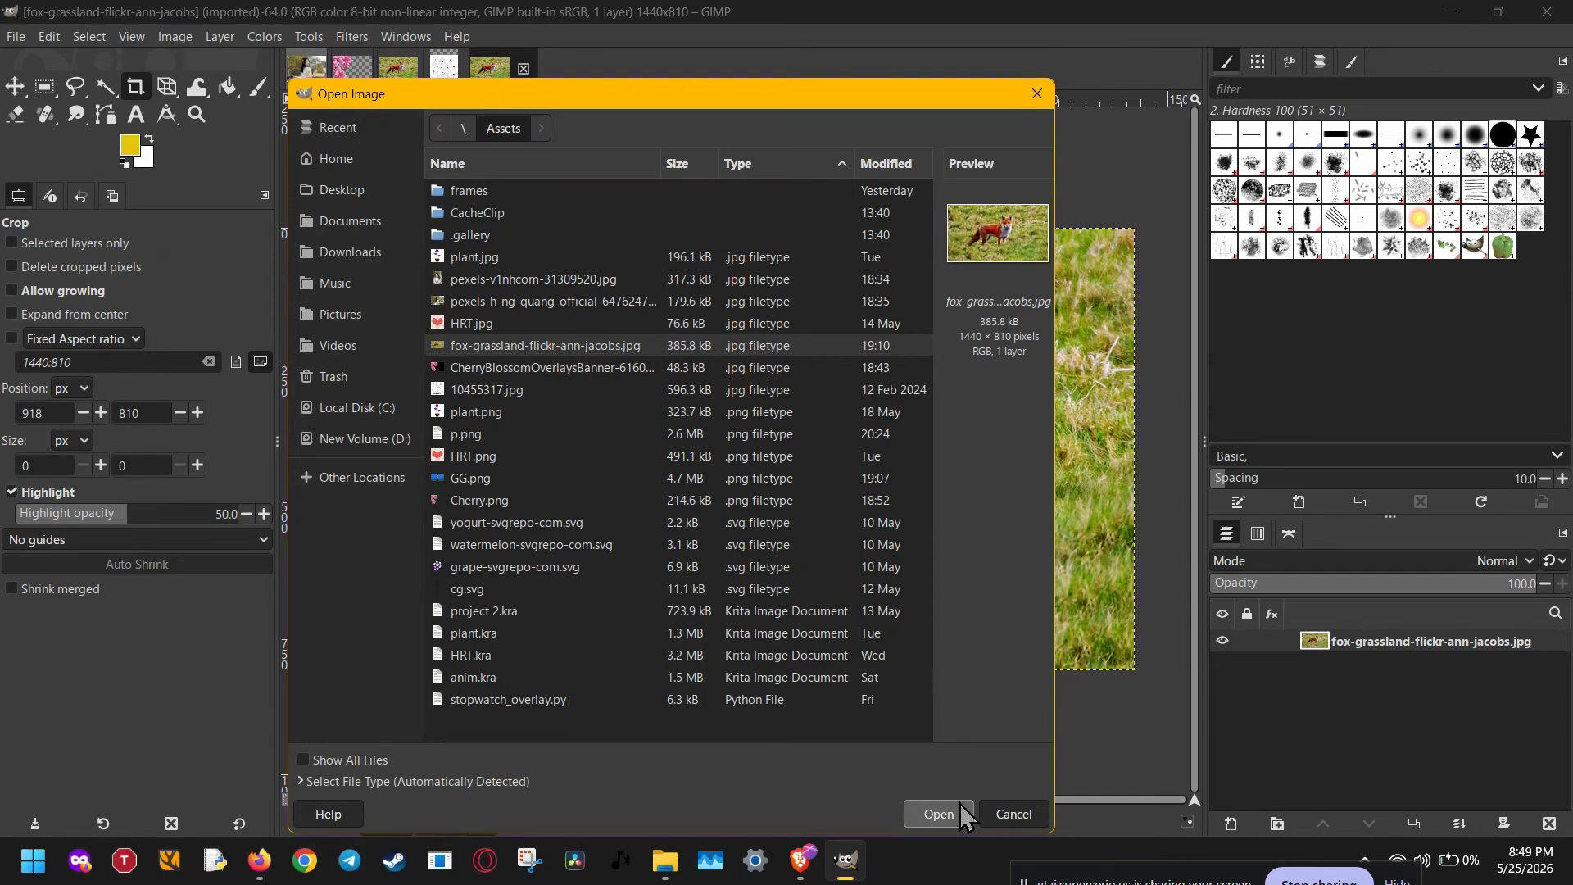
pyautogui.click(1013, 814)
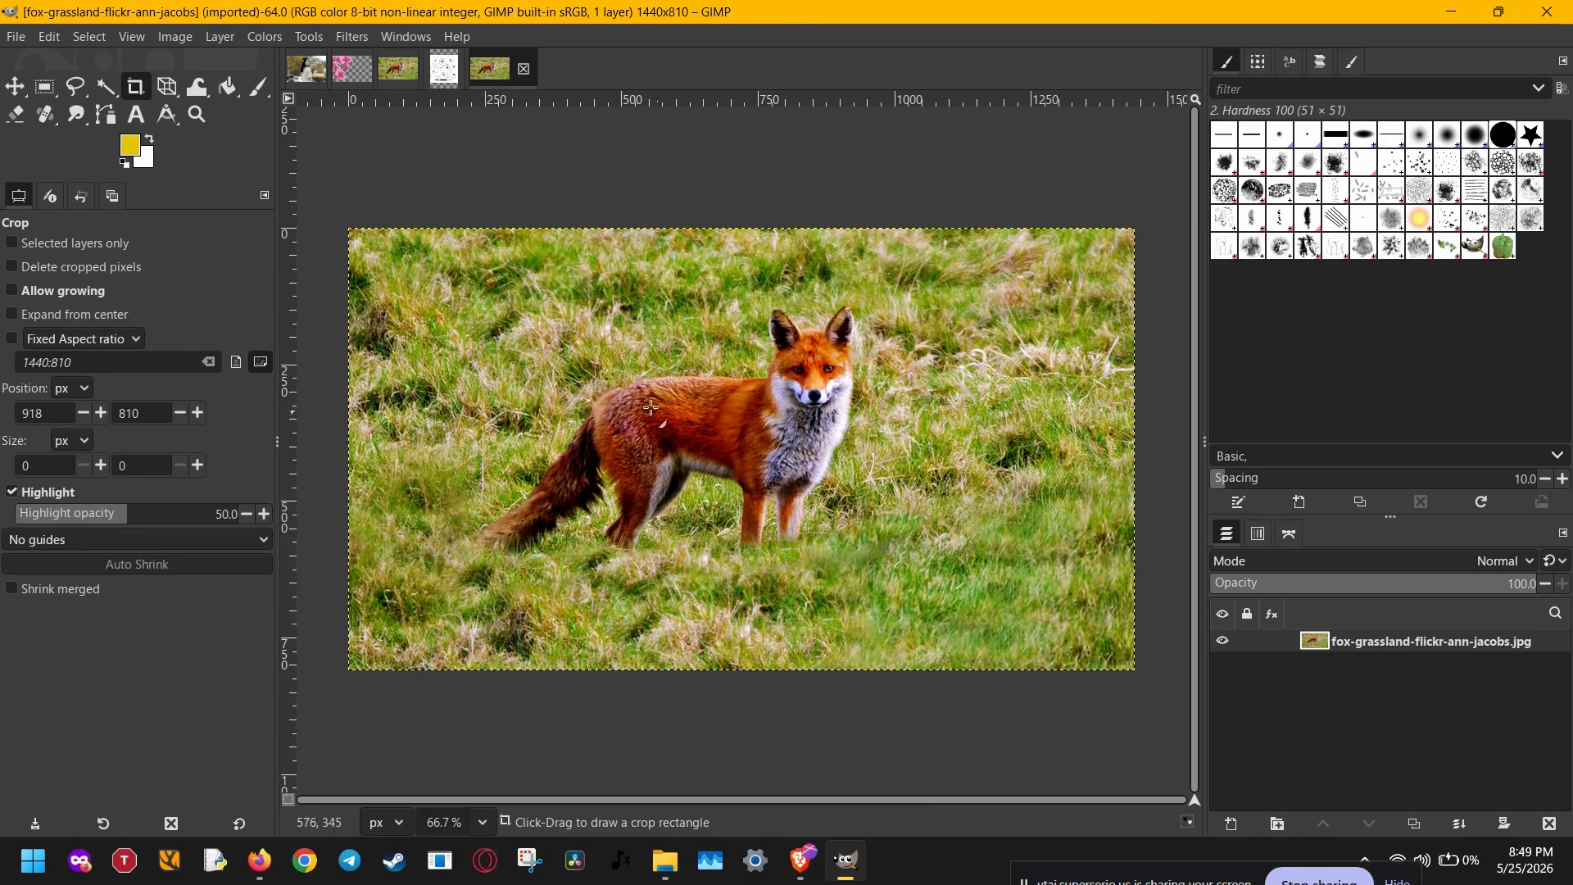
# Open Cherry.png from the Assets folder as a new layer over the fox image.
pyautogui.click(6, 40)
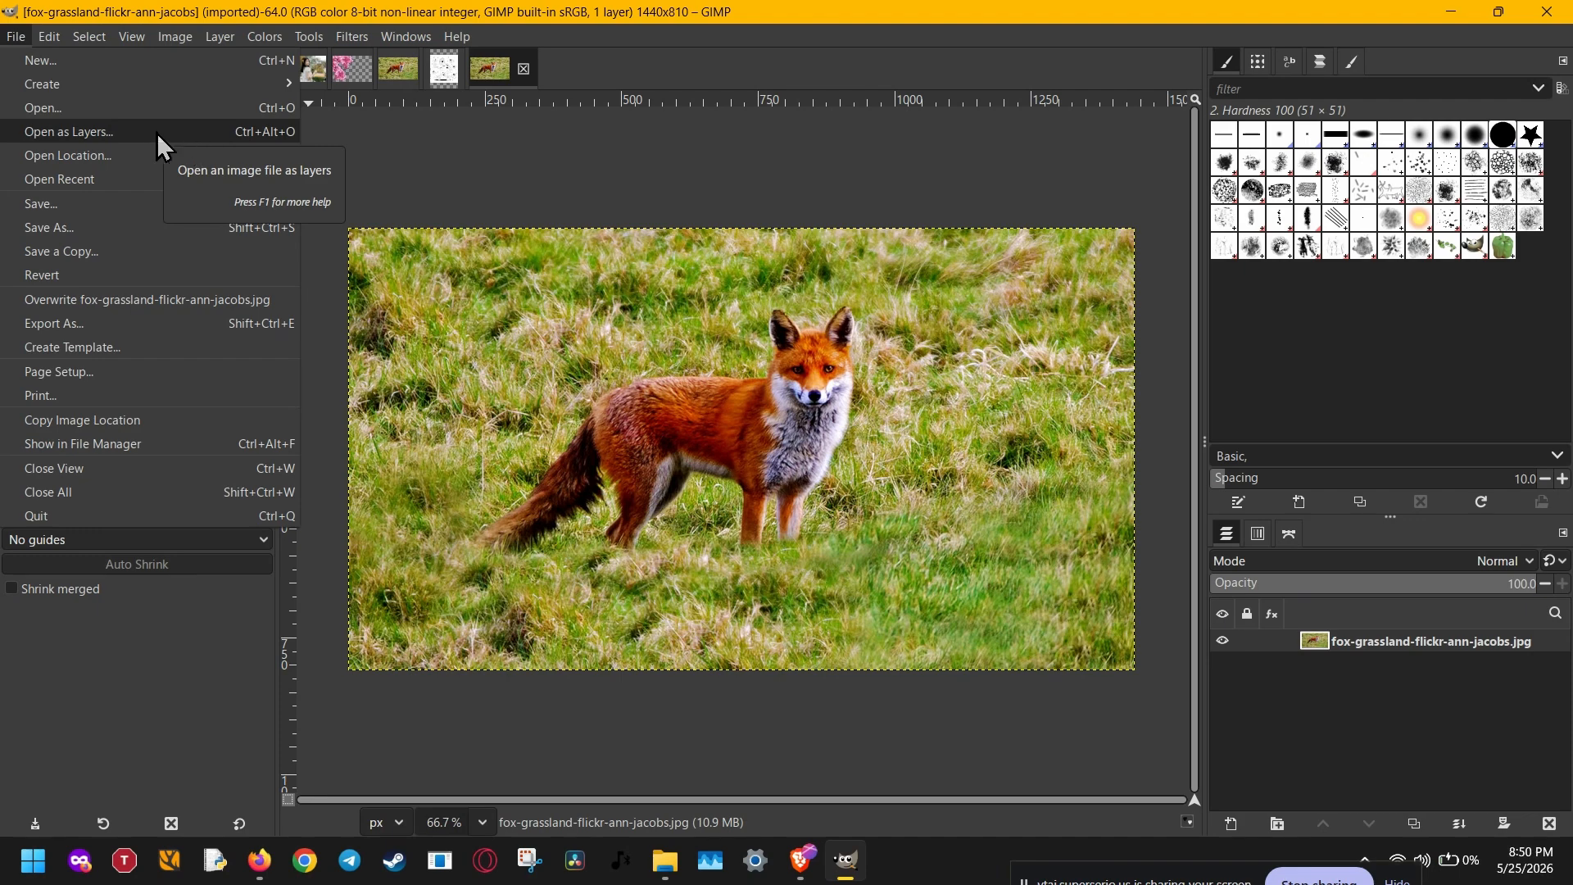
pyautogui.click(88, 132)
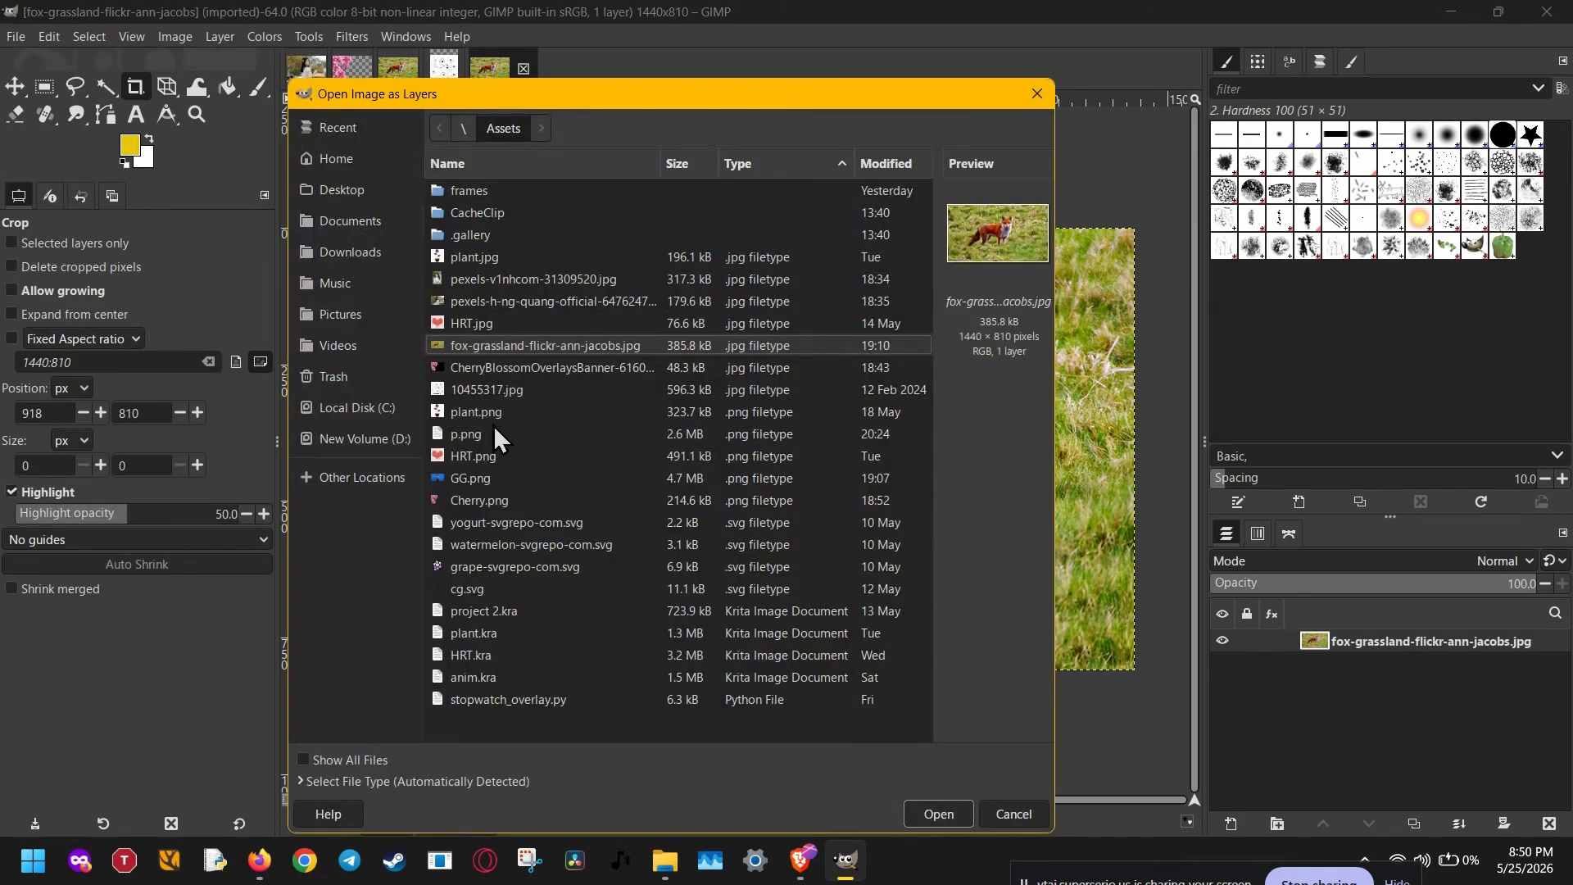
pyautogui.click(478, 501)
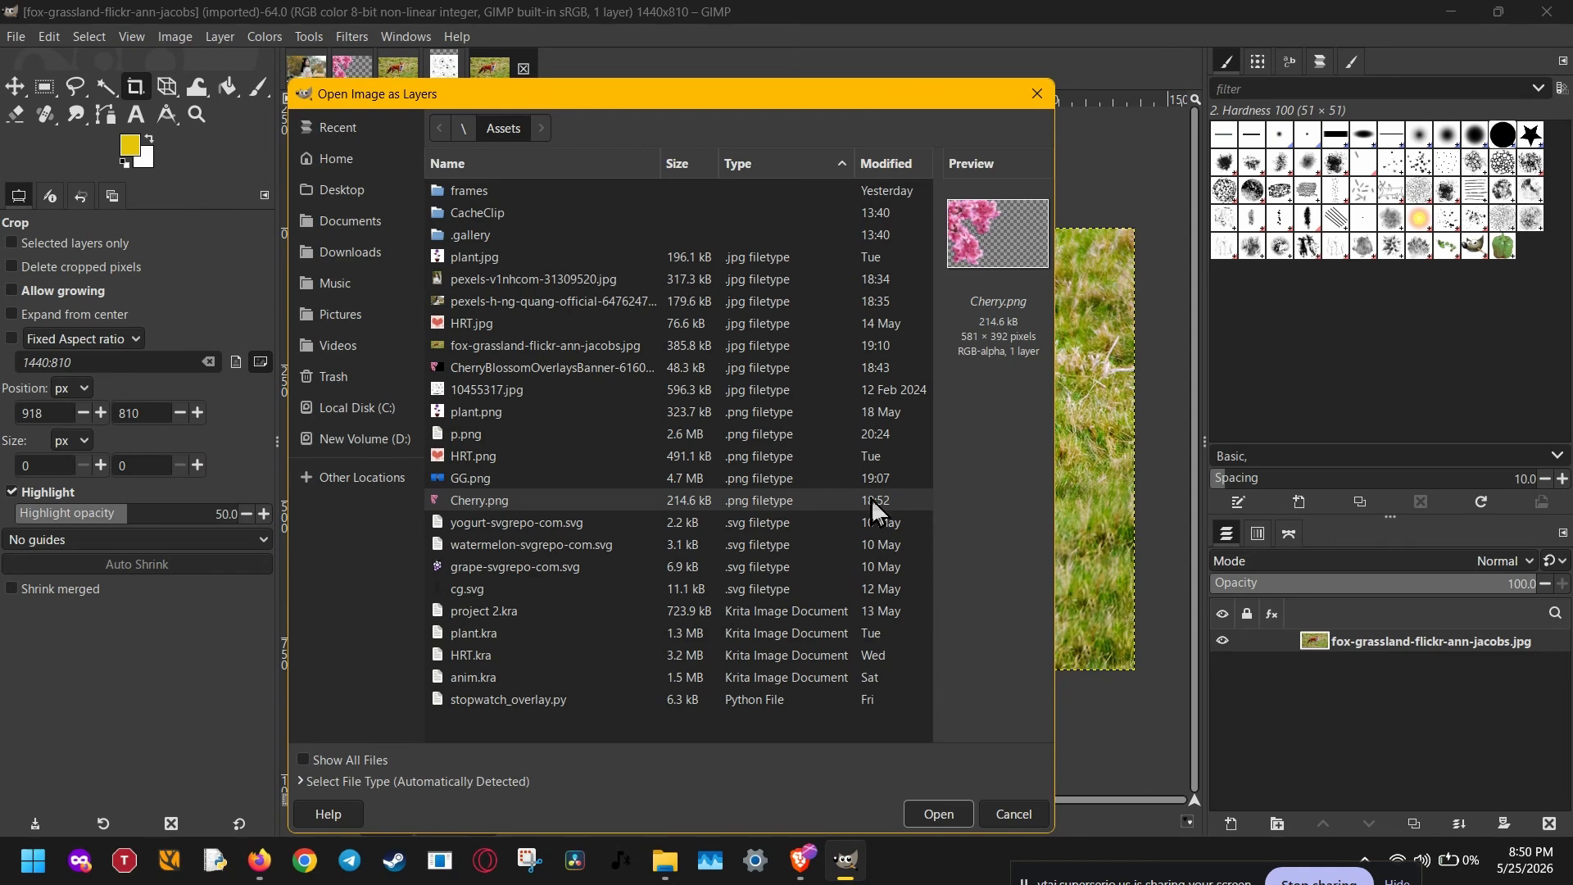
pyautogui.click(939, 814)
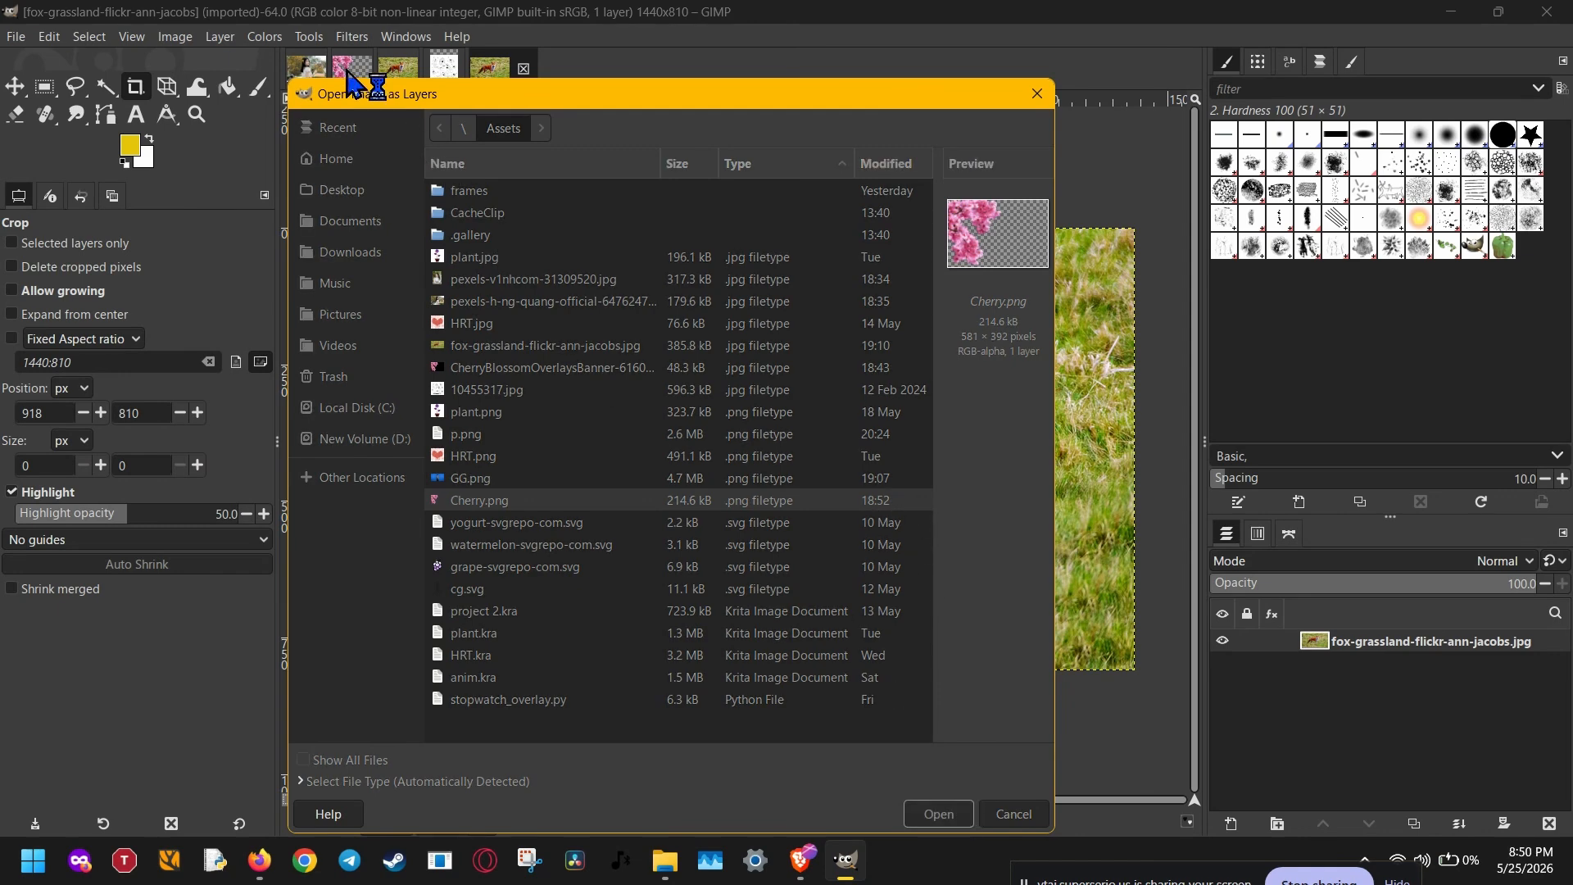
# Look up the Layers dialog among the dockable dialogs, and switch from the fox layer back to the Cherry.png layer.
pyautogui.click(404, 37)
pyautogui.moveTo(416, 62)
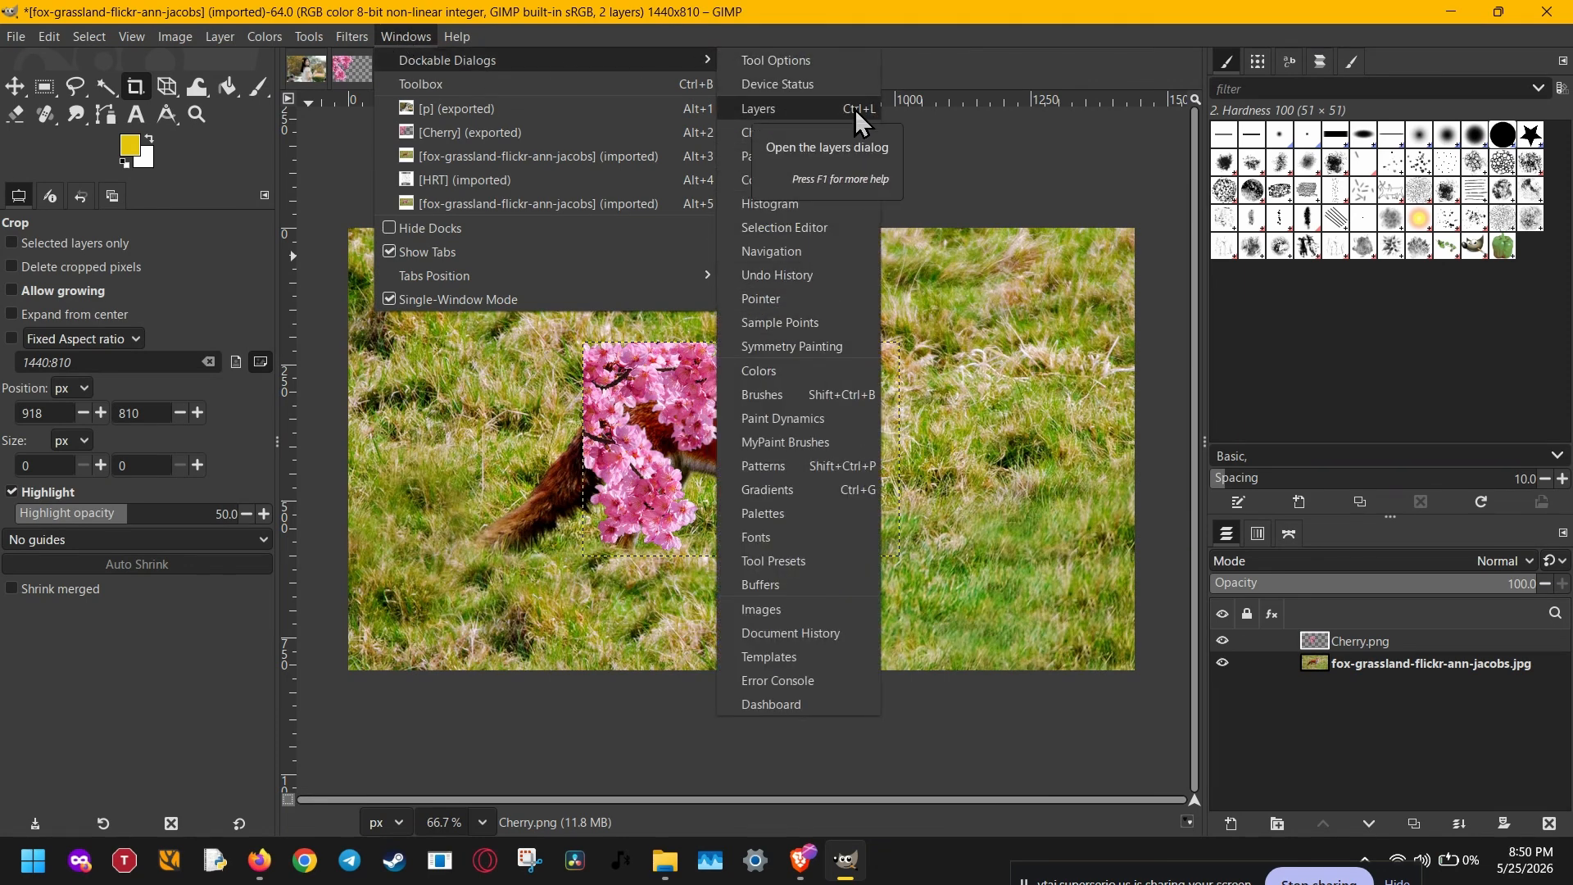
pyautogui.click(1339, 662)
pyautogui.click(1339, 662)
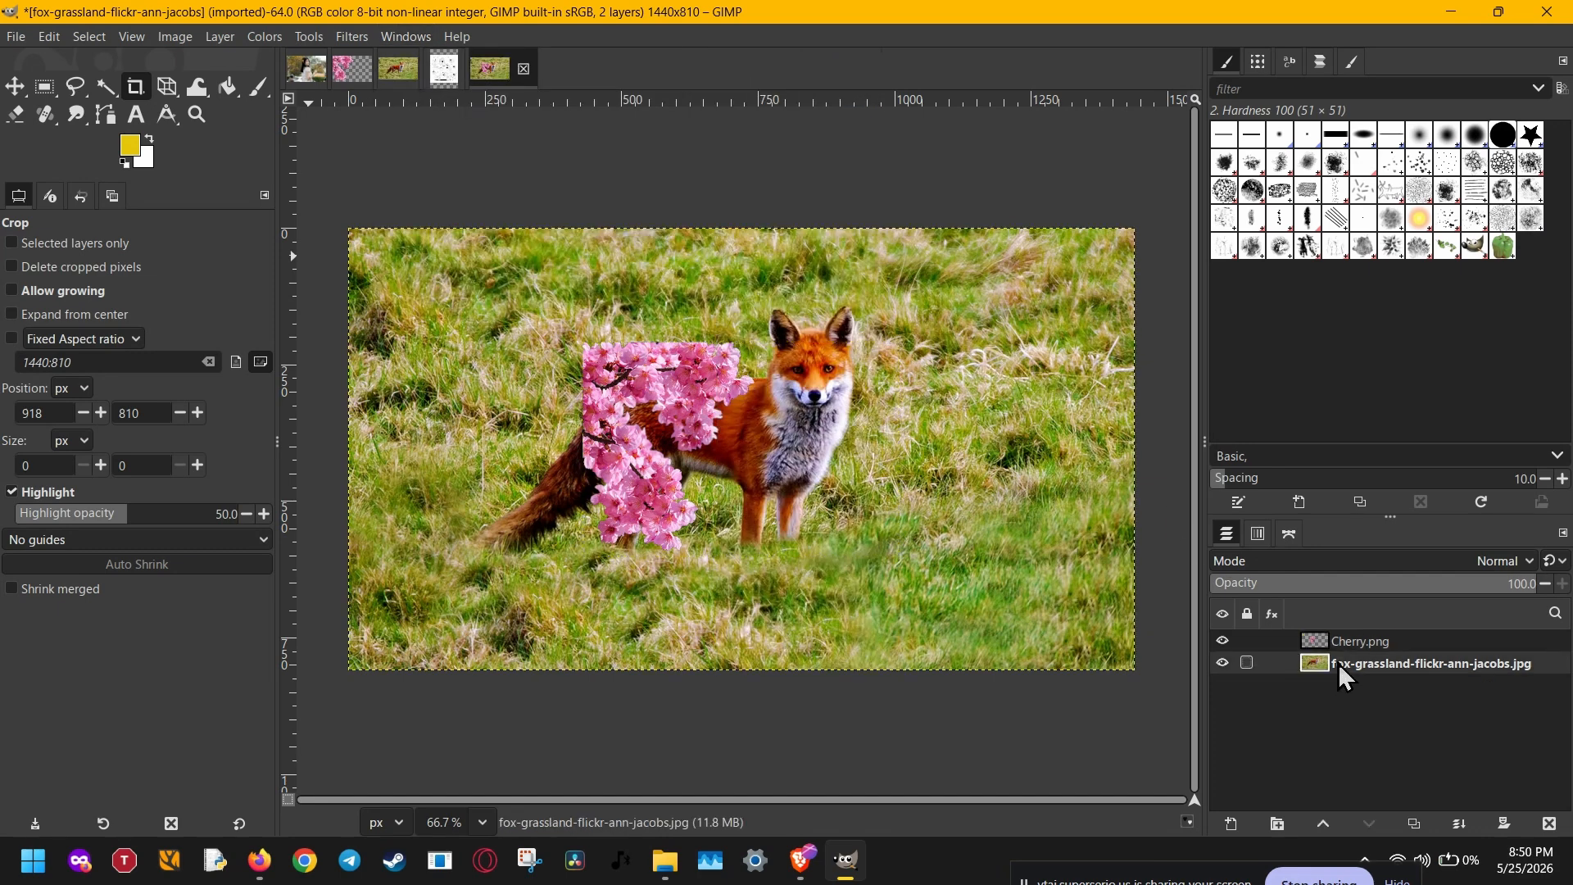
pyautogui.click(1340, 642)
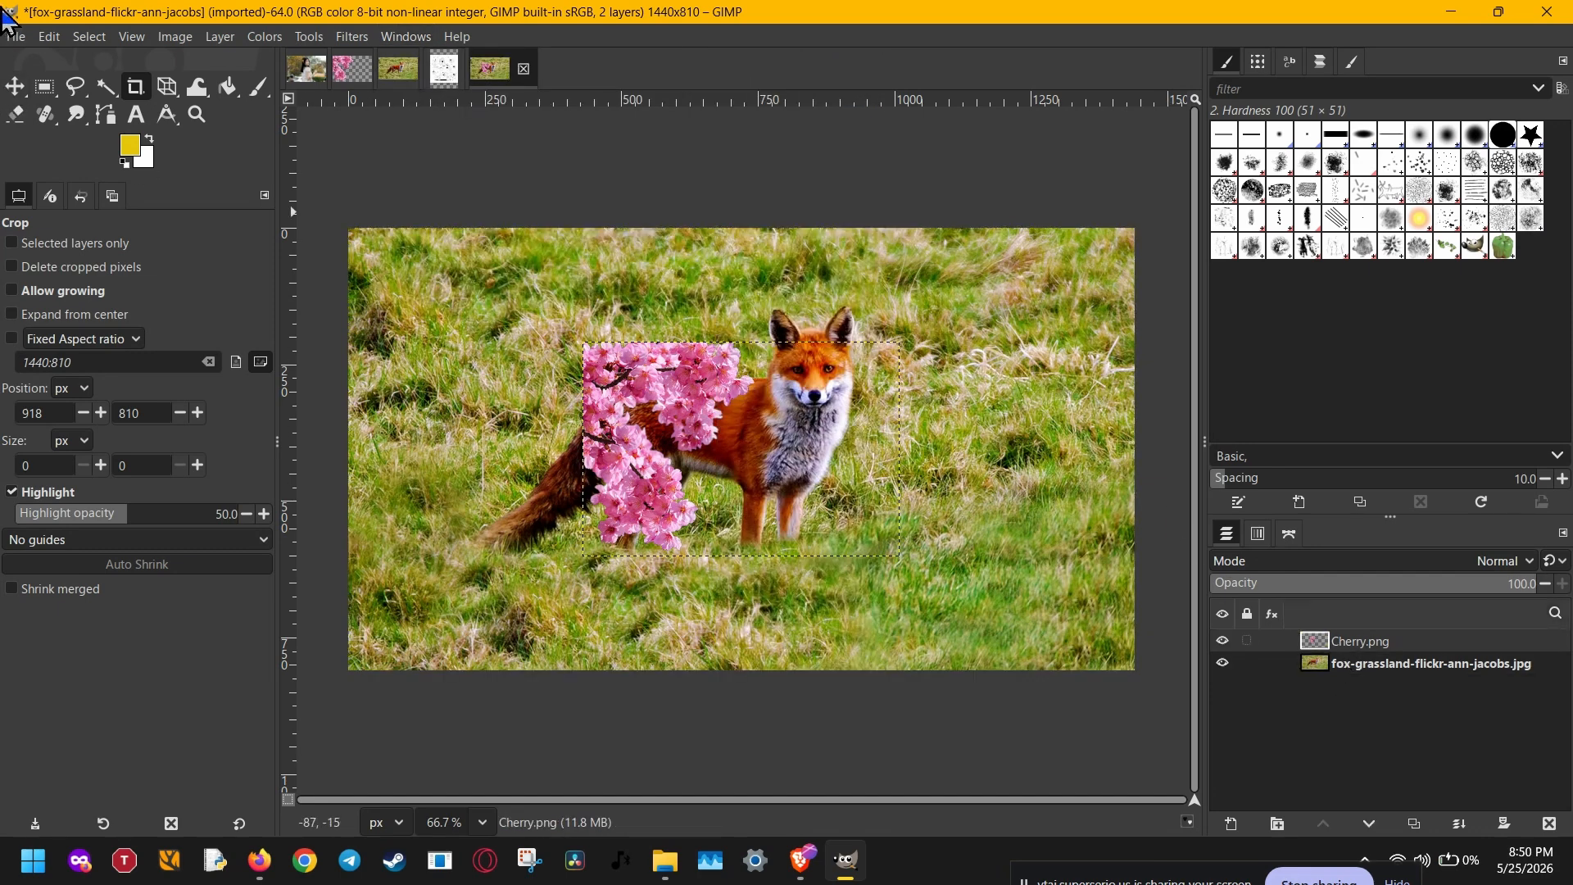
# With the Scale tool, move the Cherry.png layer to the image's upper-left corner and enlarge it to about 836 × 564 px.
pyautogui.hotkey('shift', 's')
pyautogui.click(652, 418)
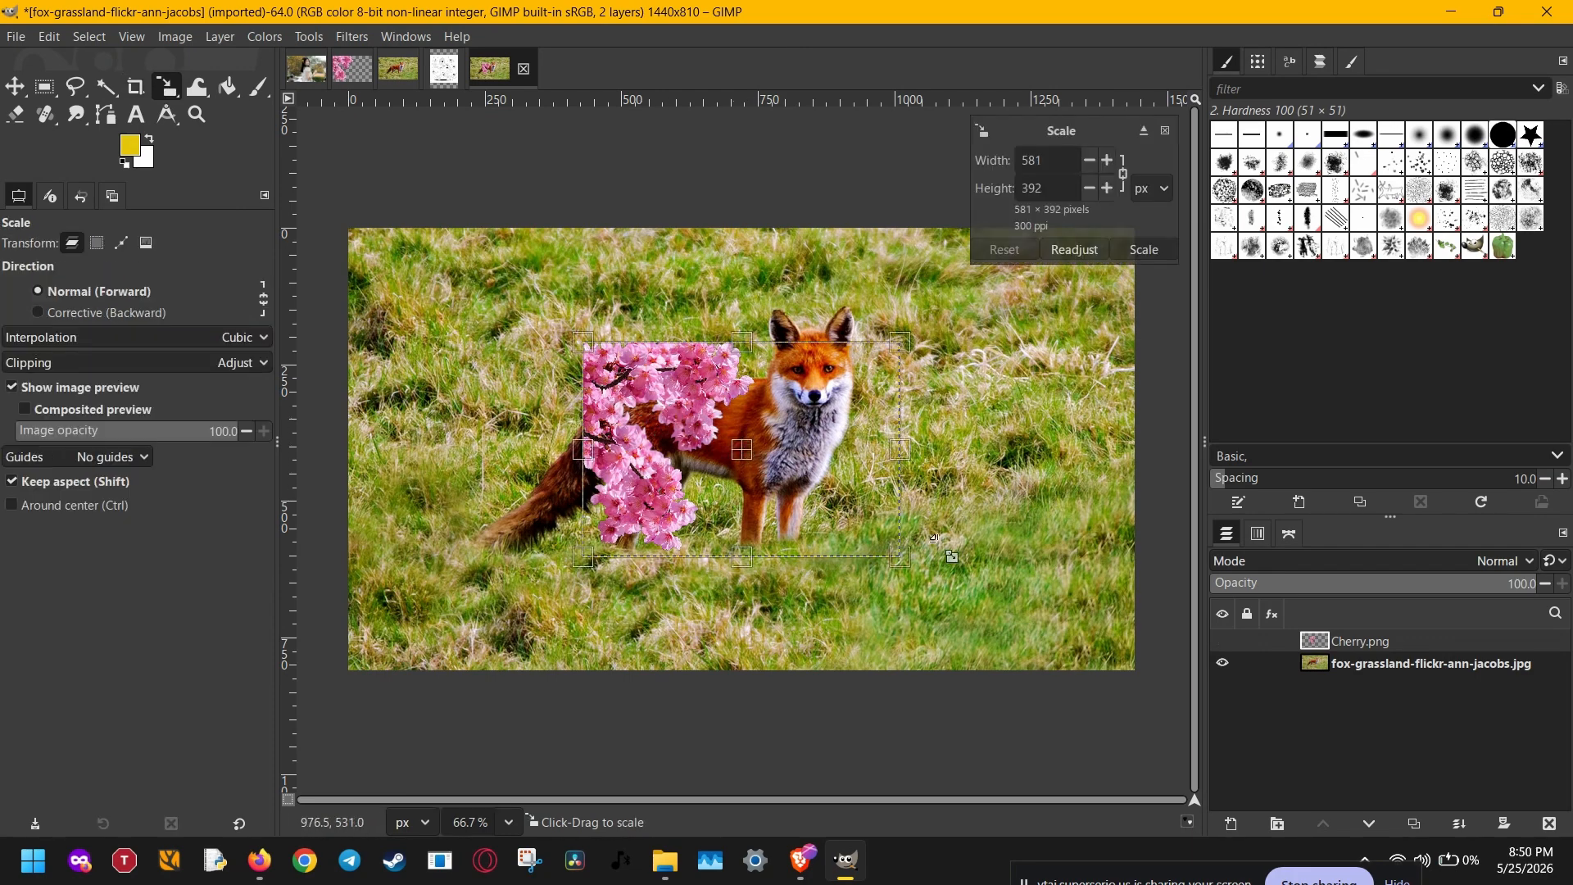
pyautogui.click(1329, 664)
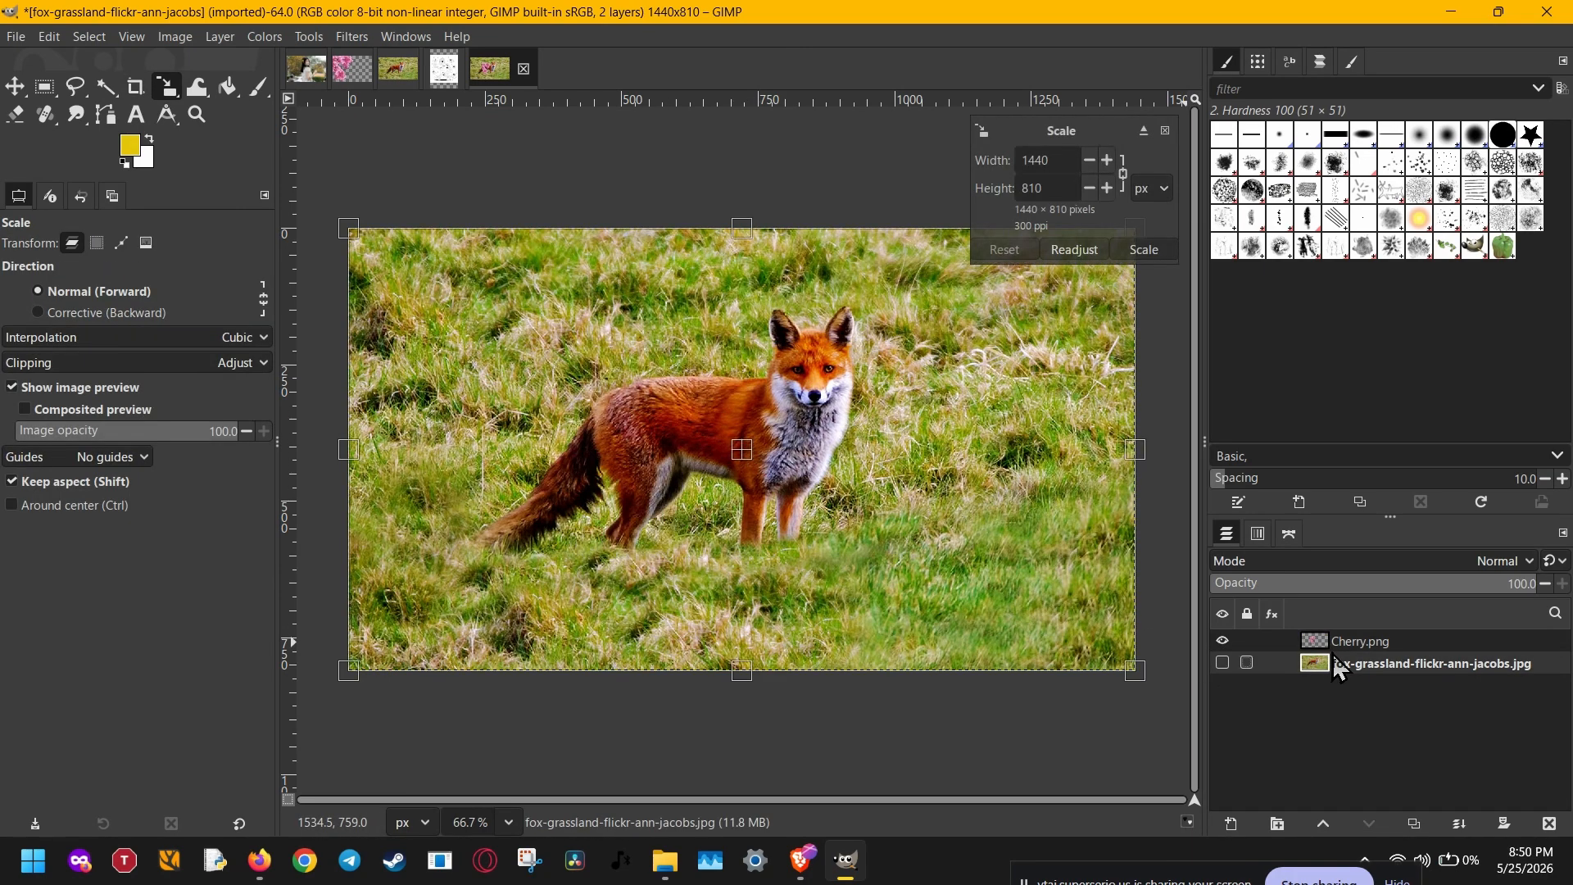
pyautogui.click(742, 455)
pyautogui.moveTo(754, 471)
pyautogui.mouseDown()
pyautogui.moveTo(731, 452)
pyautogui.moveTo(742, 477)
pyautogui.moveTo(752, 461)
pyautogui.mouseUp()
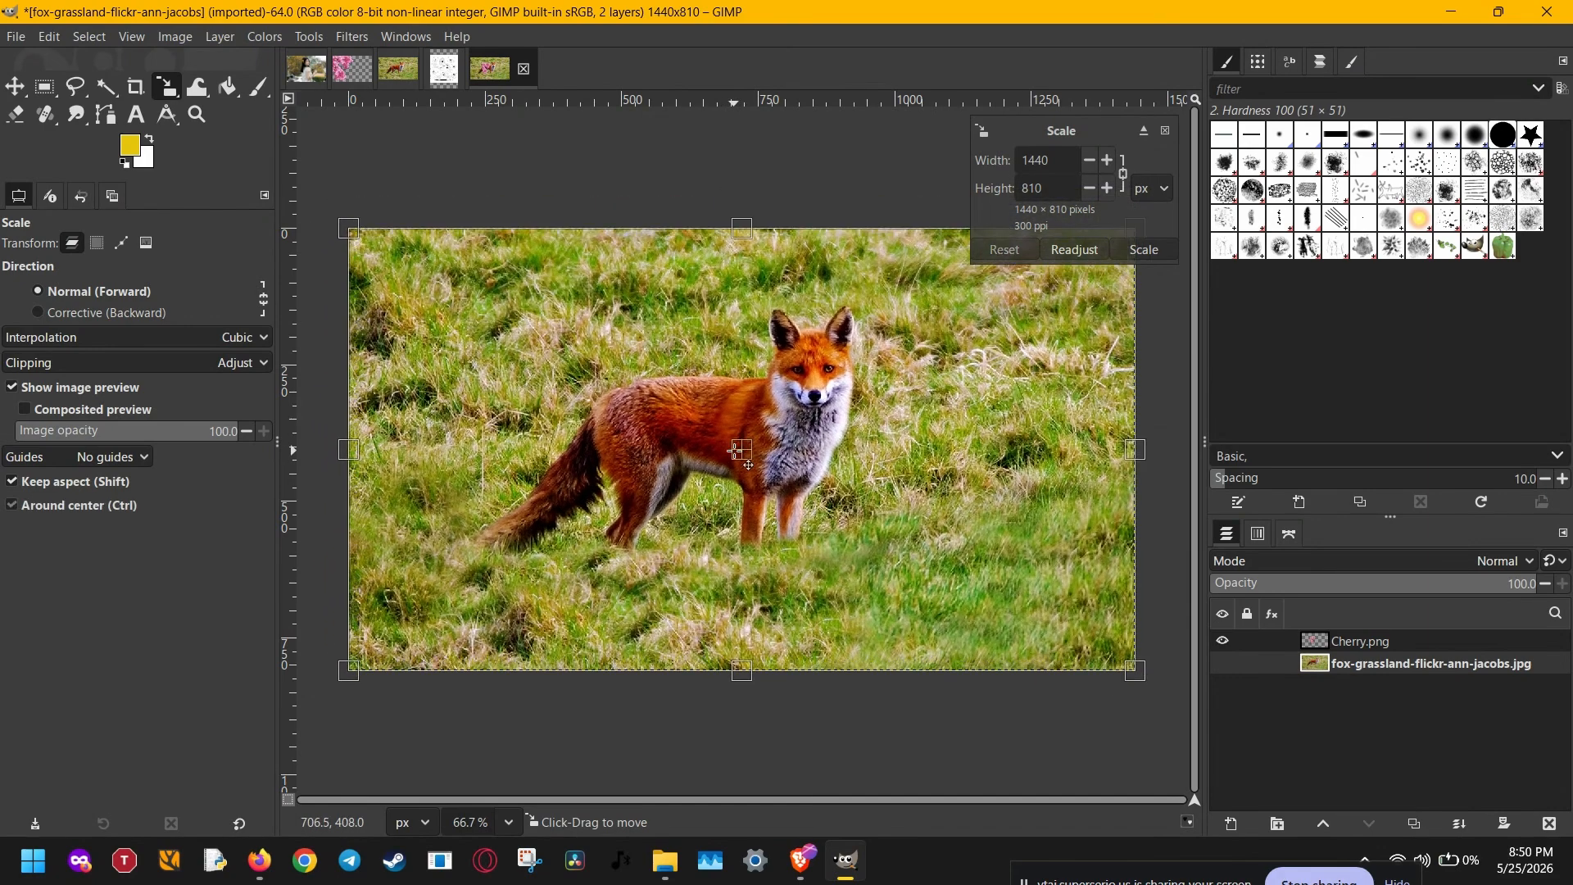
pyautogui.click(1355, 636)
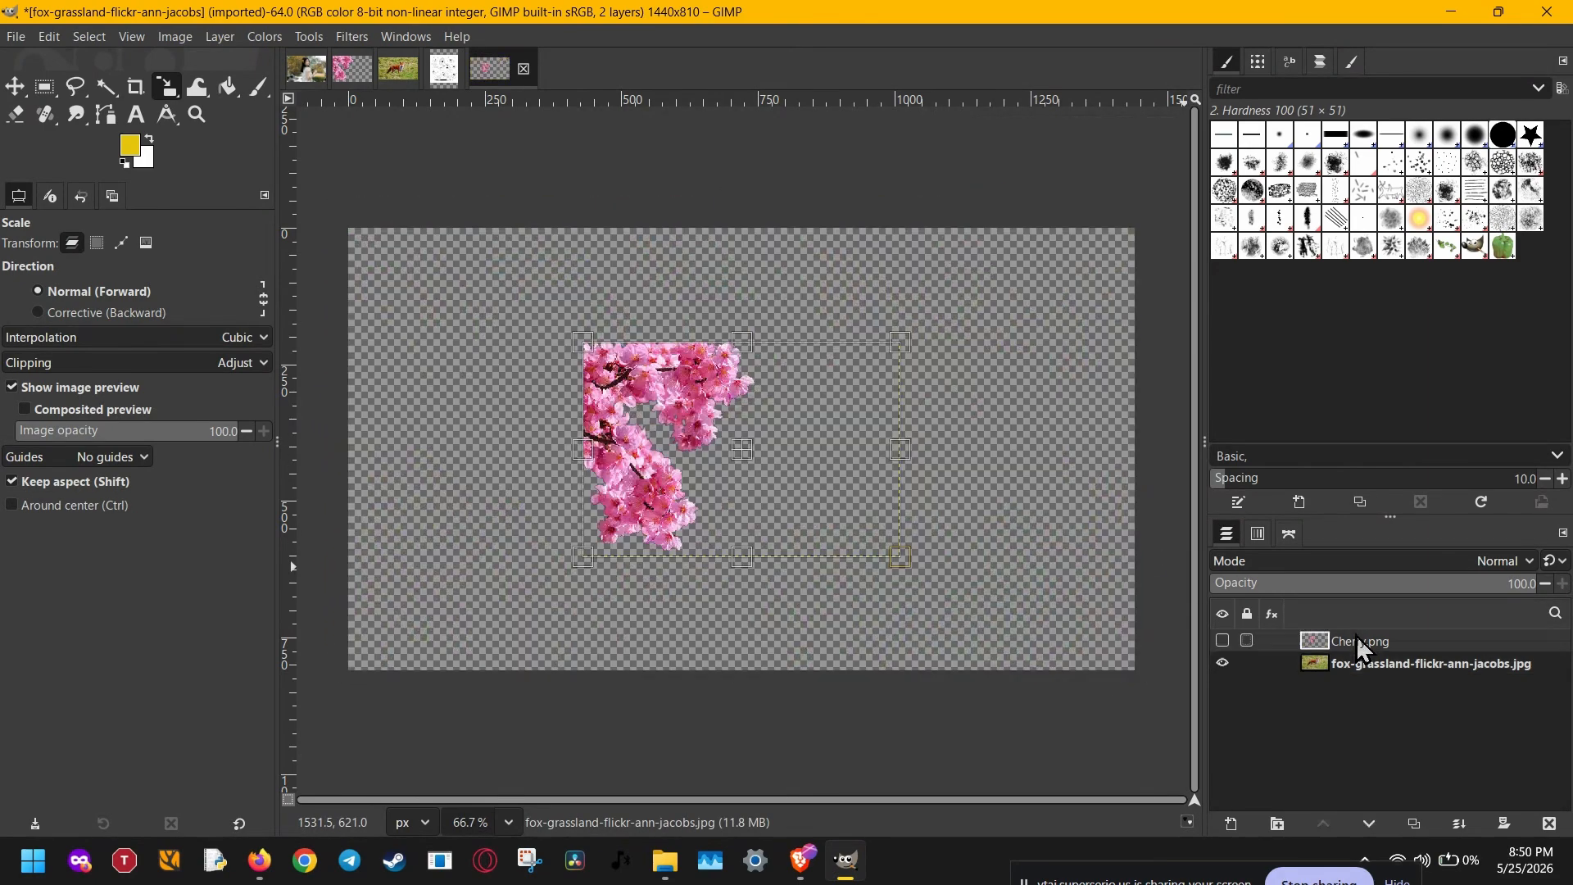
pyautogui.moveTo(741, 449); pyautogui.dragTo(522, 358)
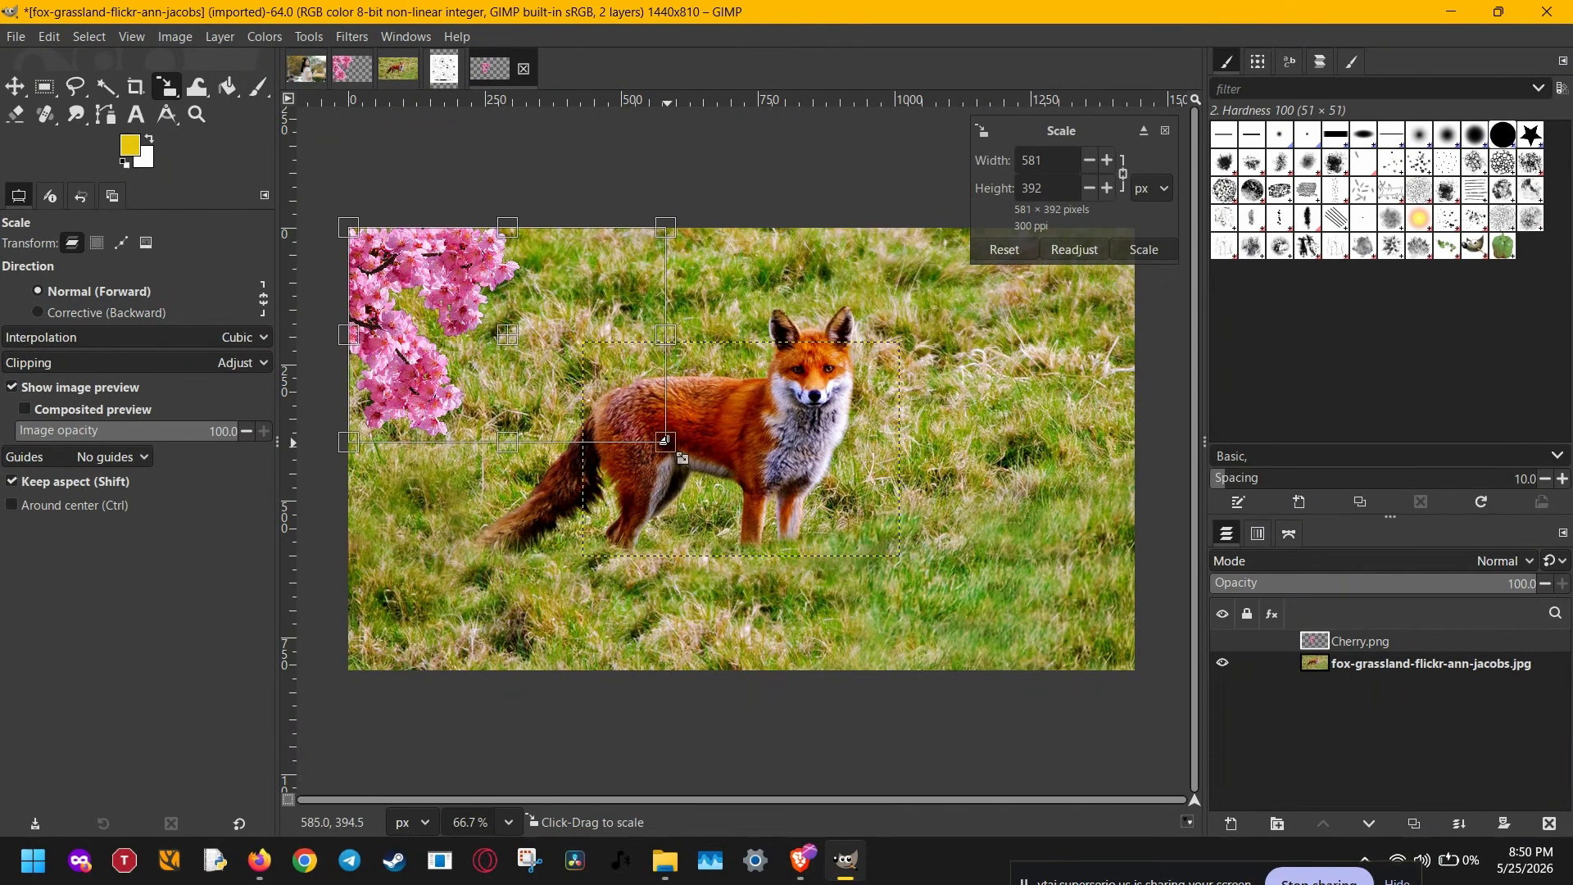
pyautogui.moveTo(665, 441); pyautogui.dragTo(828, 493)
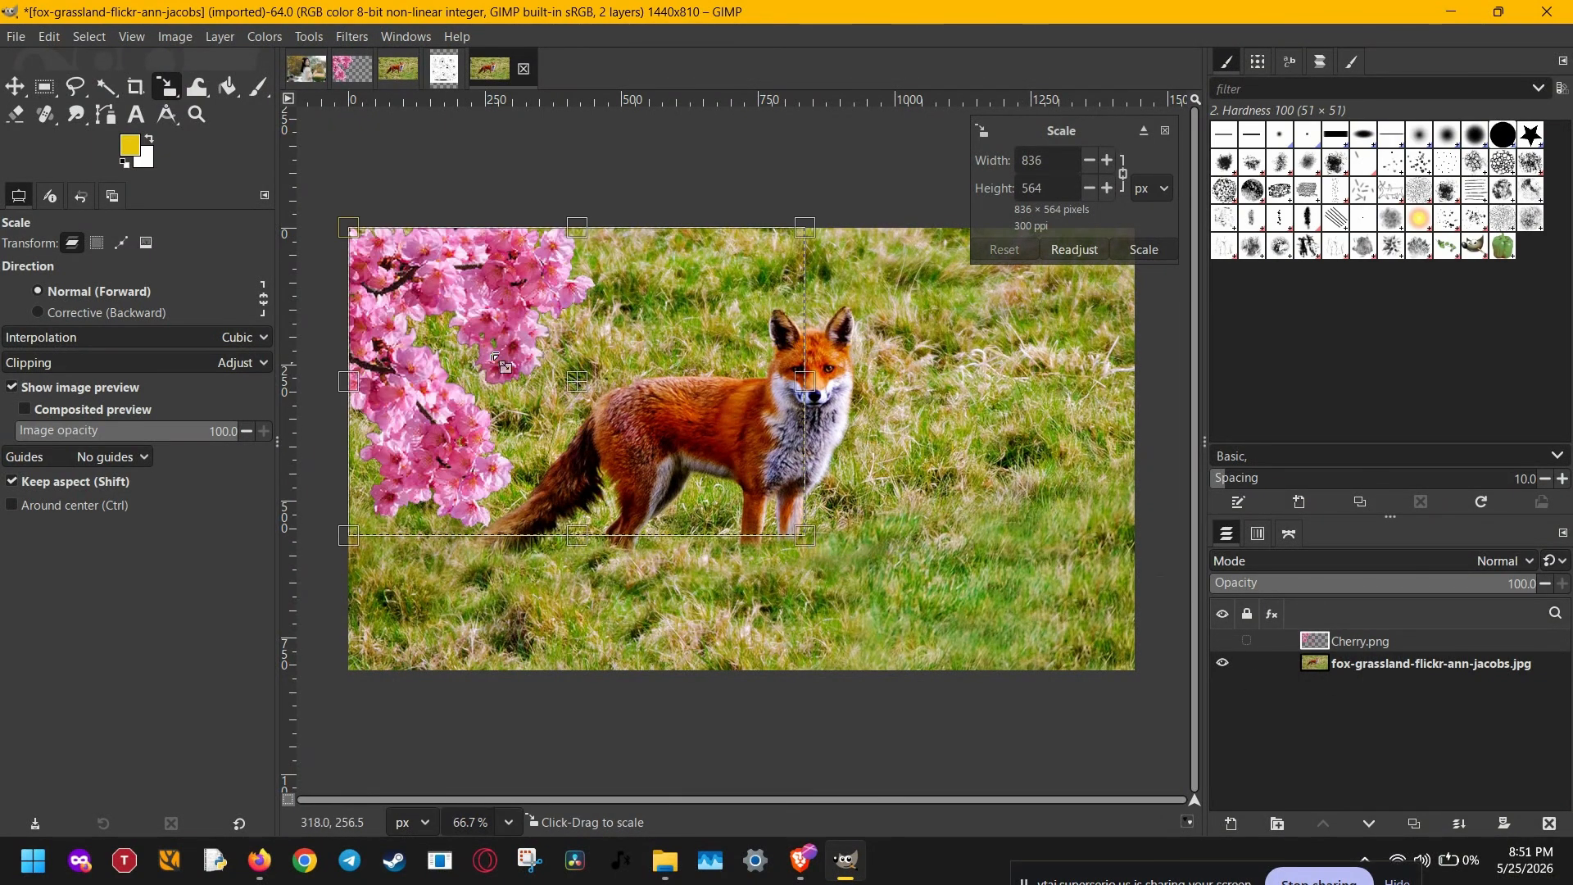
# Scale the Cherry.png layer to about 851 × 574 px, nudge it slightly past the image's upper-left corner, and apply the transform.
pyautogui.click(296, 36)
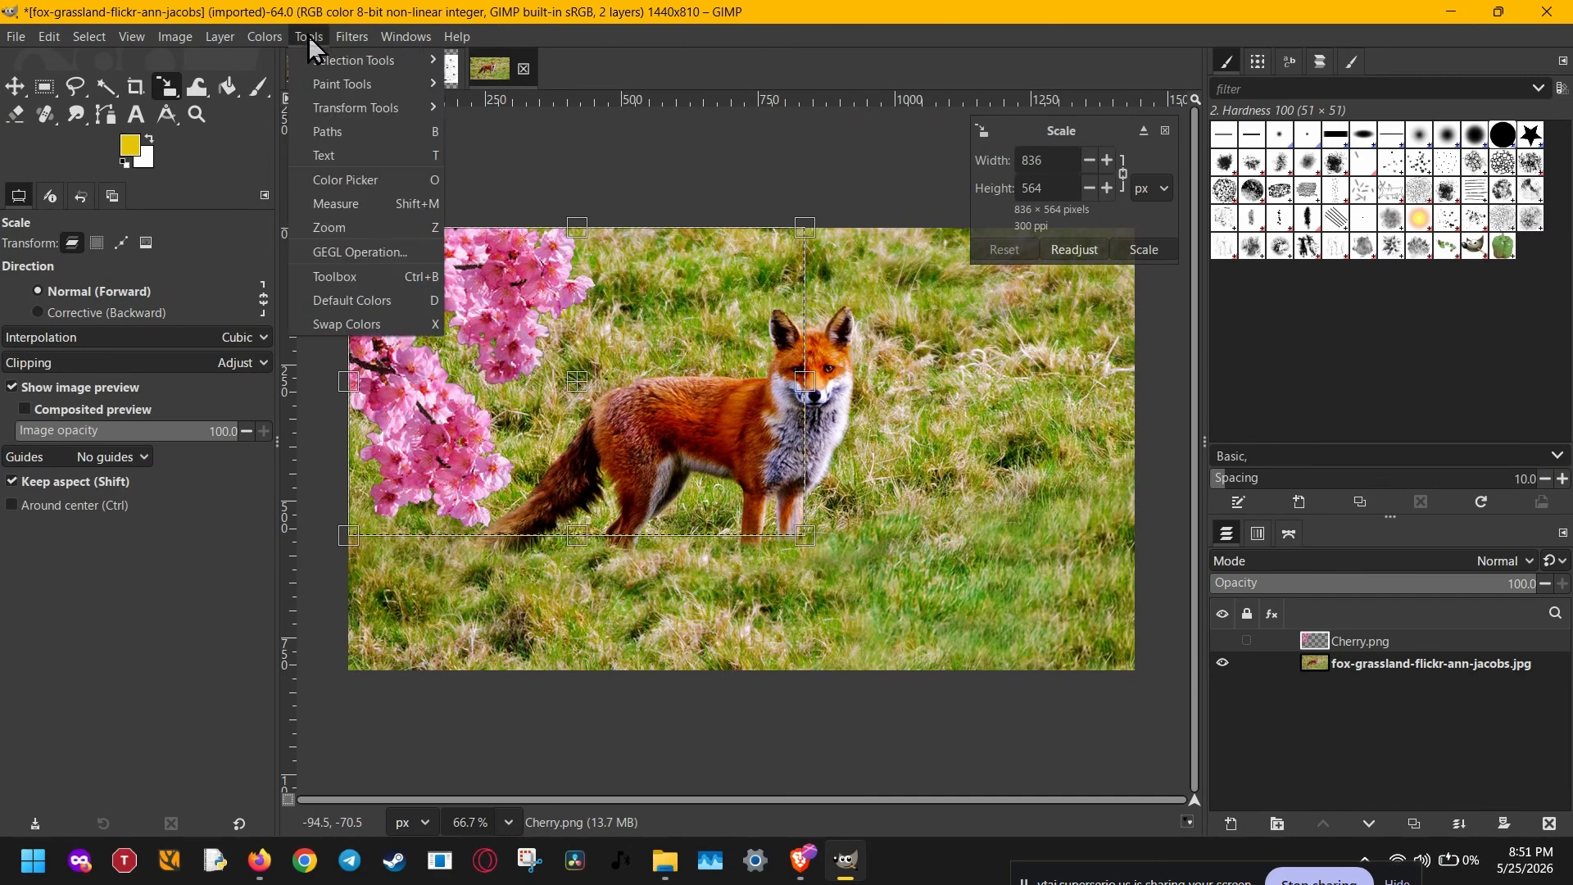
pyautogui.moveTo(339, 111)
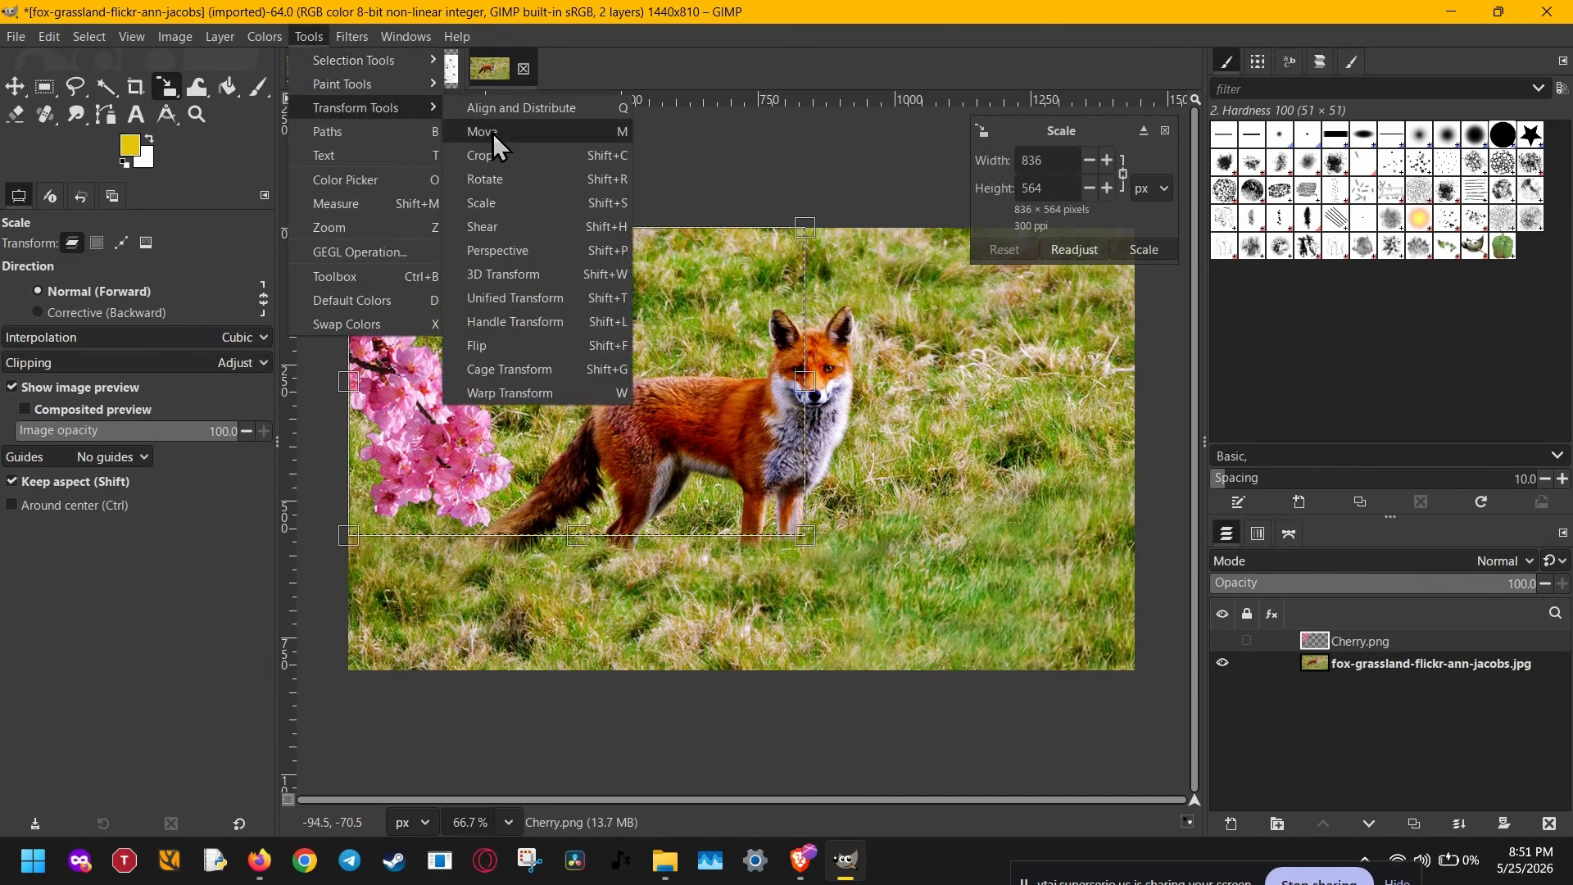
pyautogui.click(513, 204)
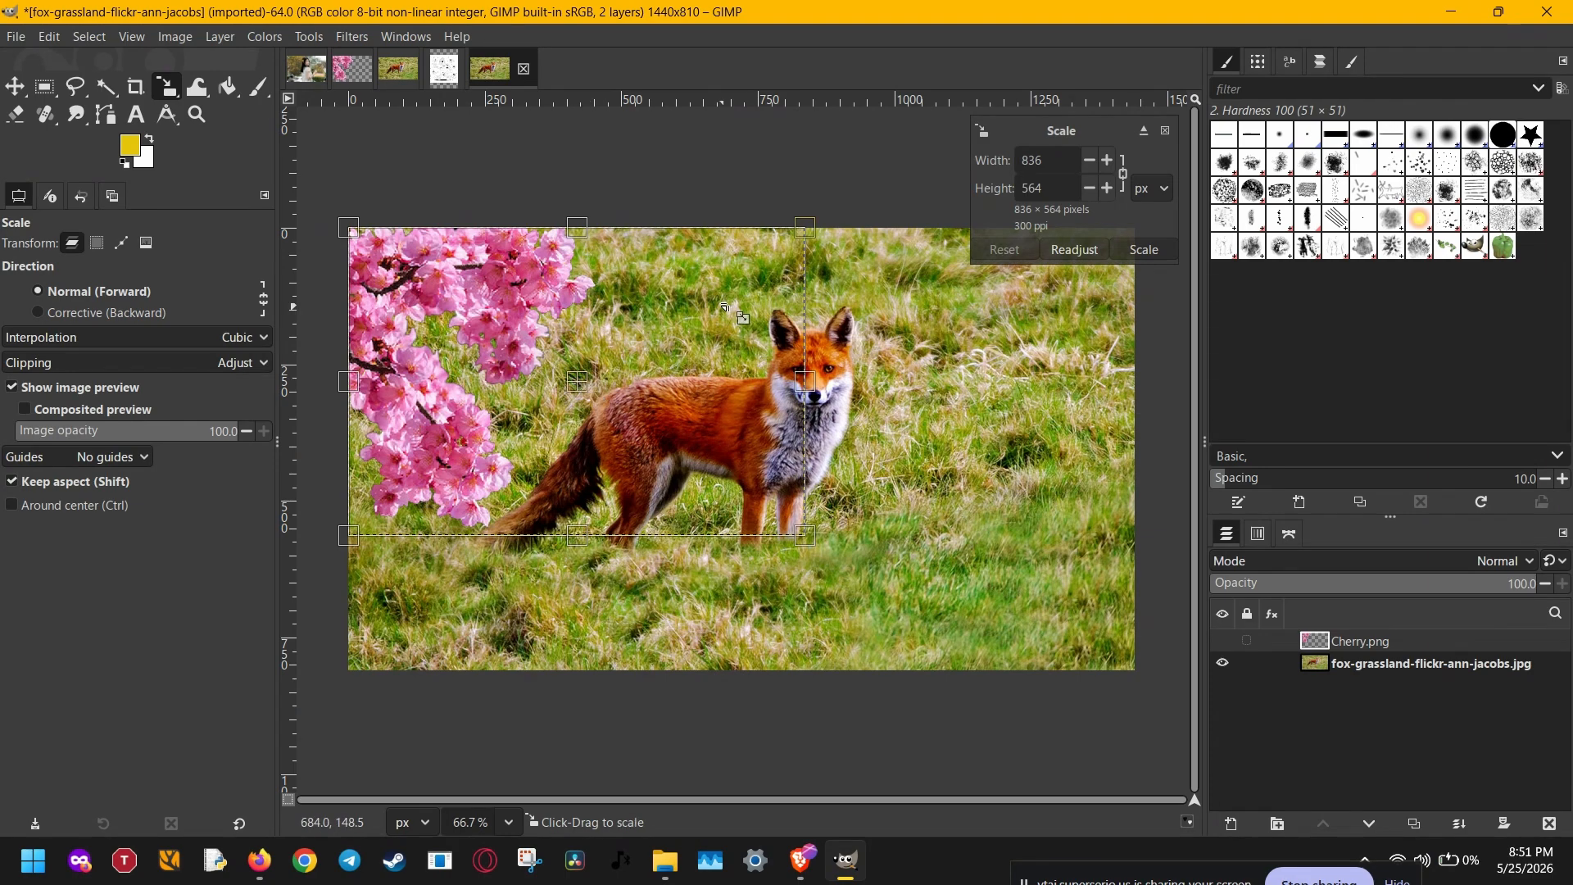
pyautogui.moveTo(806, 229)
pyautogui.mouseDown()
pyautogui.moveTo(826, 248)
pyautogui.moveTo(770, 236)
pyautogui.moveTo(823, 226)
pyautogui.mouseUp()
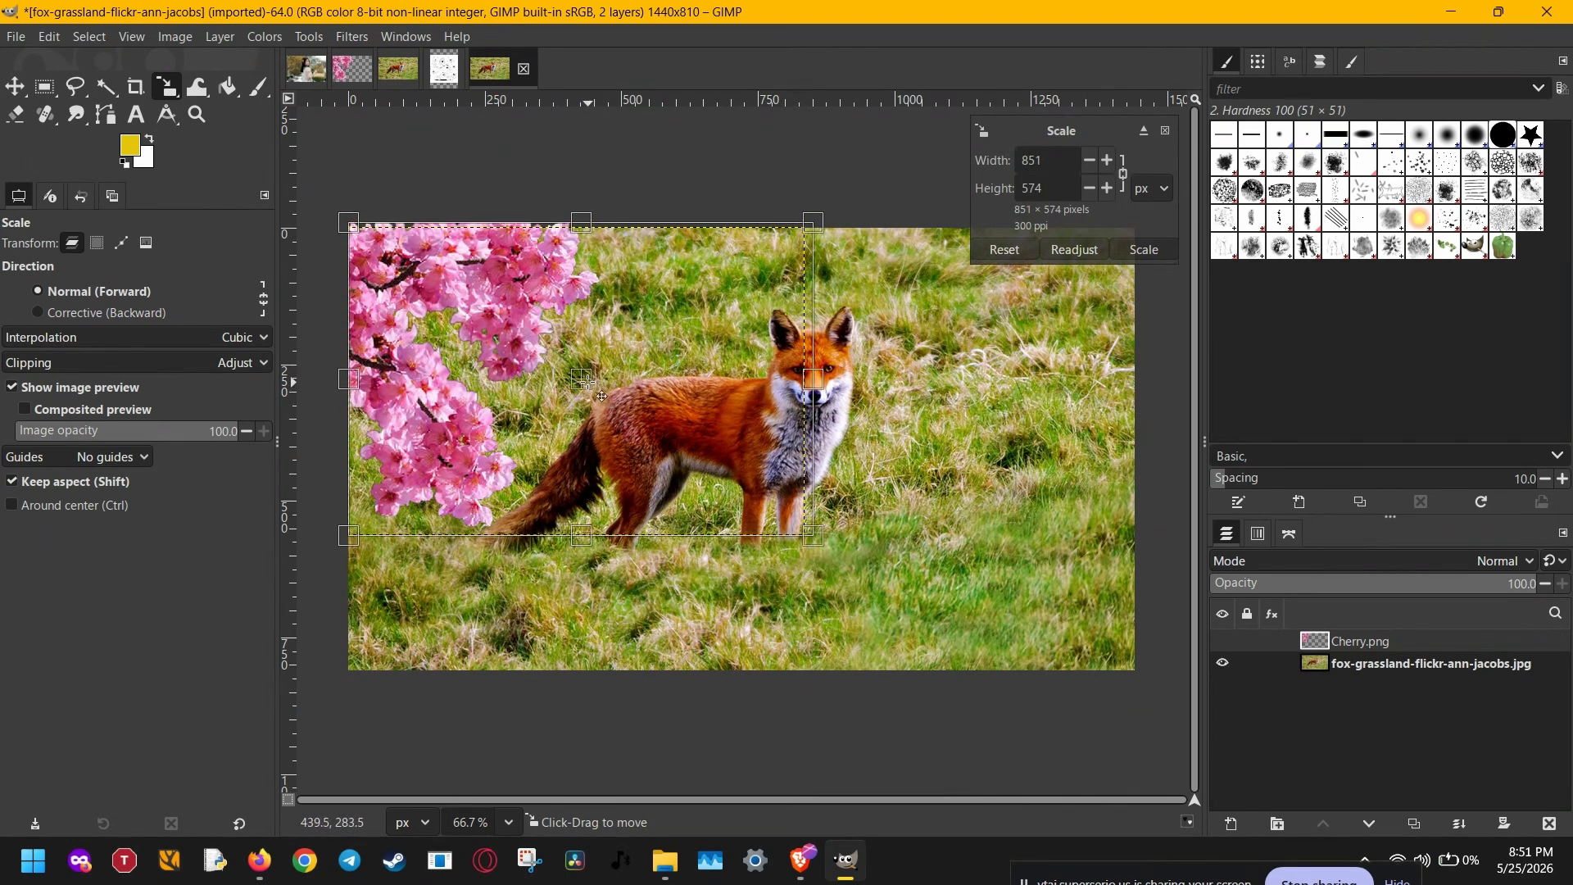
pyautogui.moveTo(596, 392)
pyautogui.mouseDown()
pyautogui.moveTo(641, 371)
pyautogui.moveTo(582, 435)
pyautogui.moveTo(591, 394)
pyautogui.mouseUp()
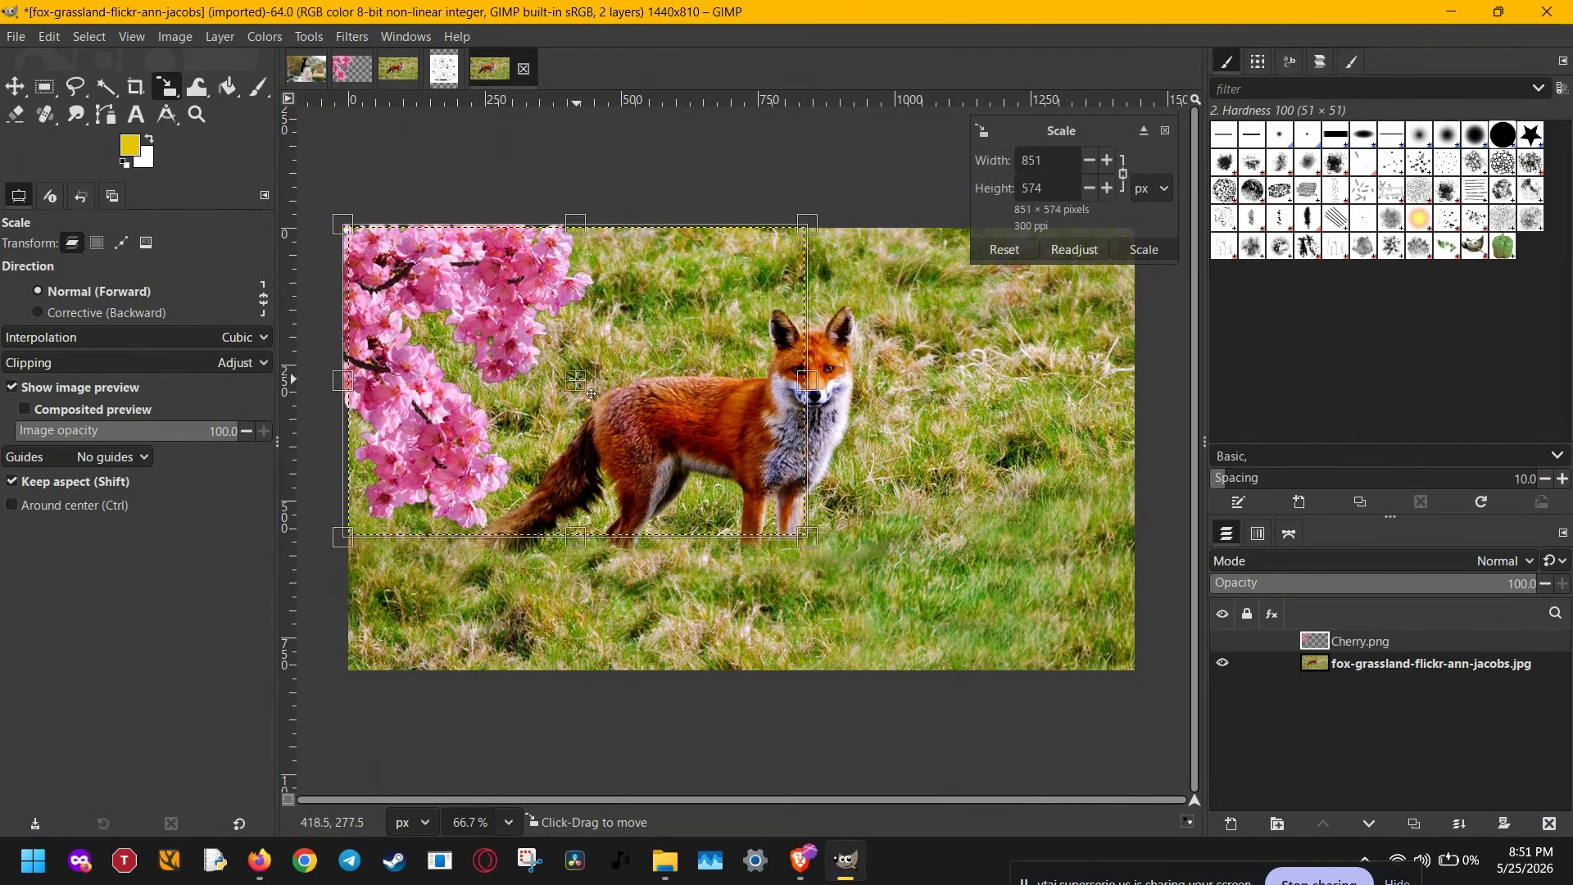
pyautogui.click(1145, 250)
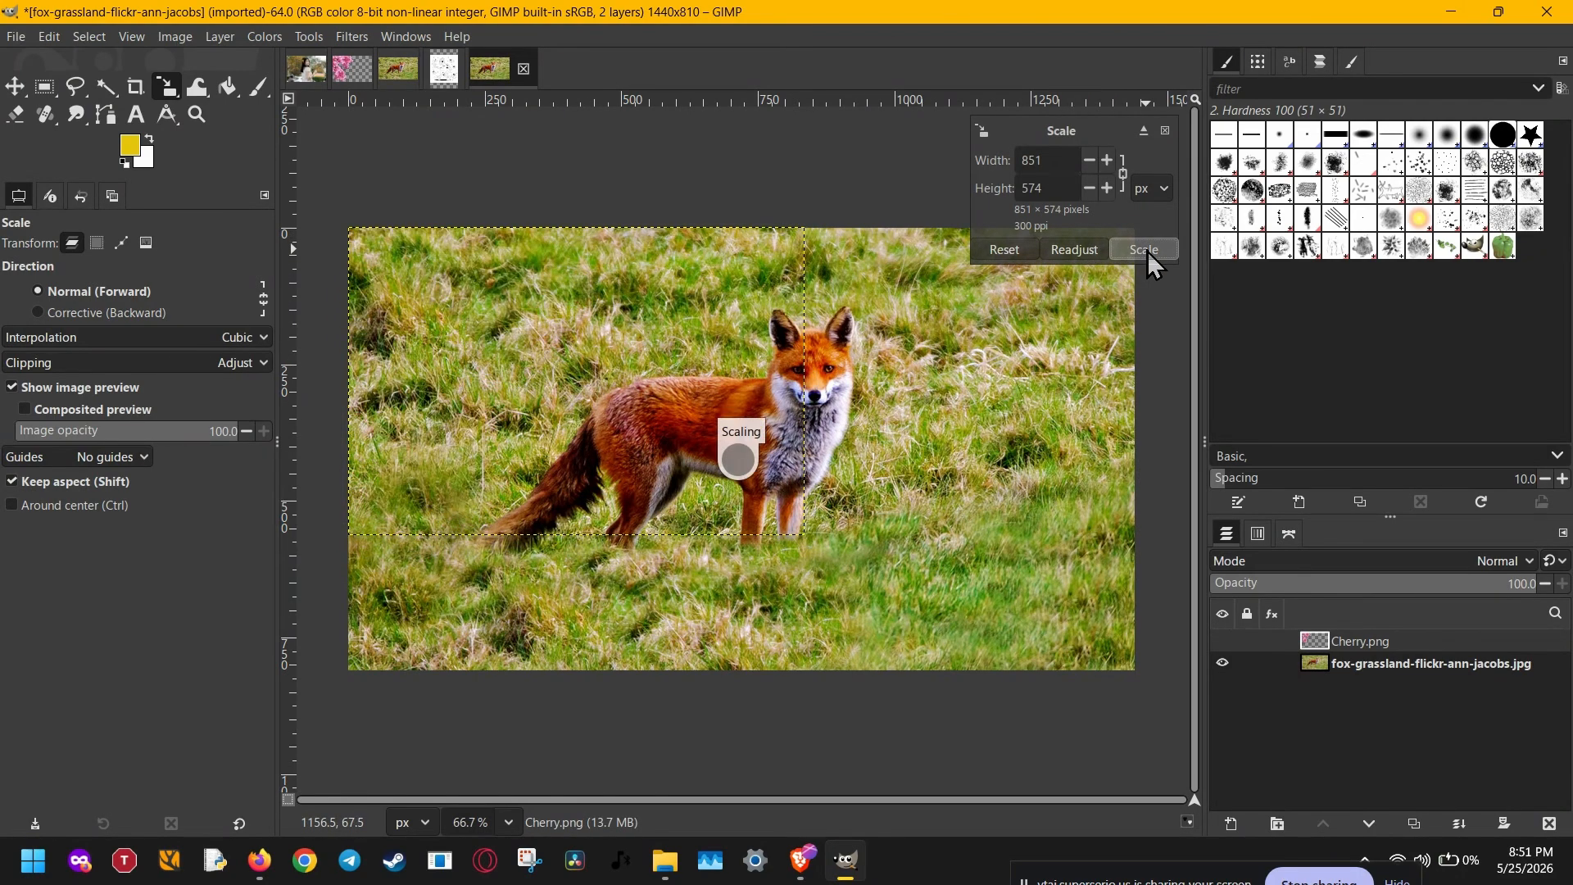
# Vary the opacity of the Cherry.png layer and return it to 100.
pyautogui.click(1348, 671)
pyautogui.click(1349, 650)
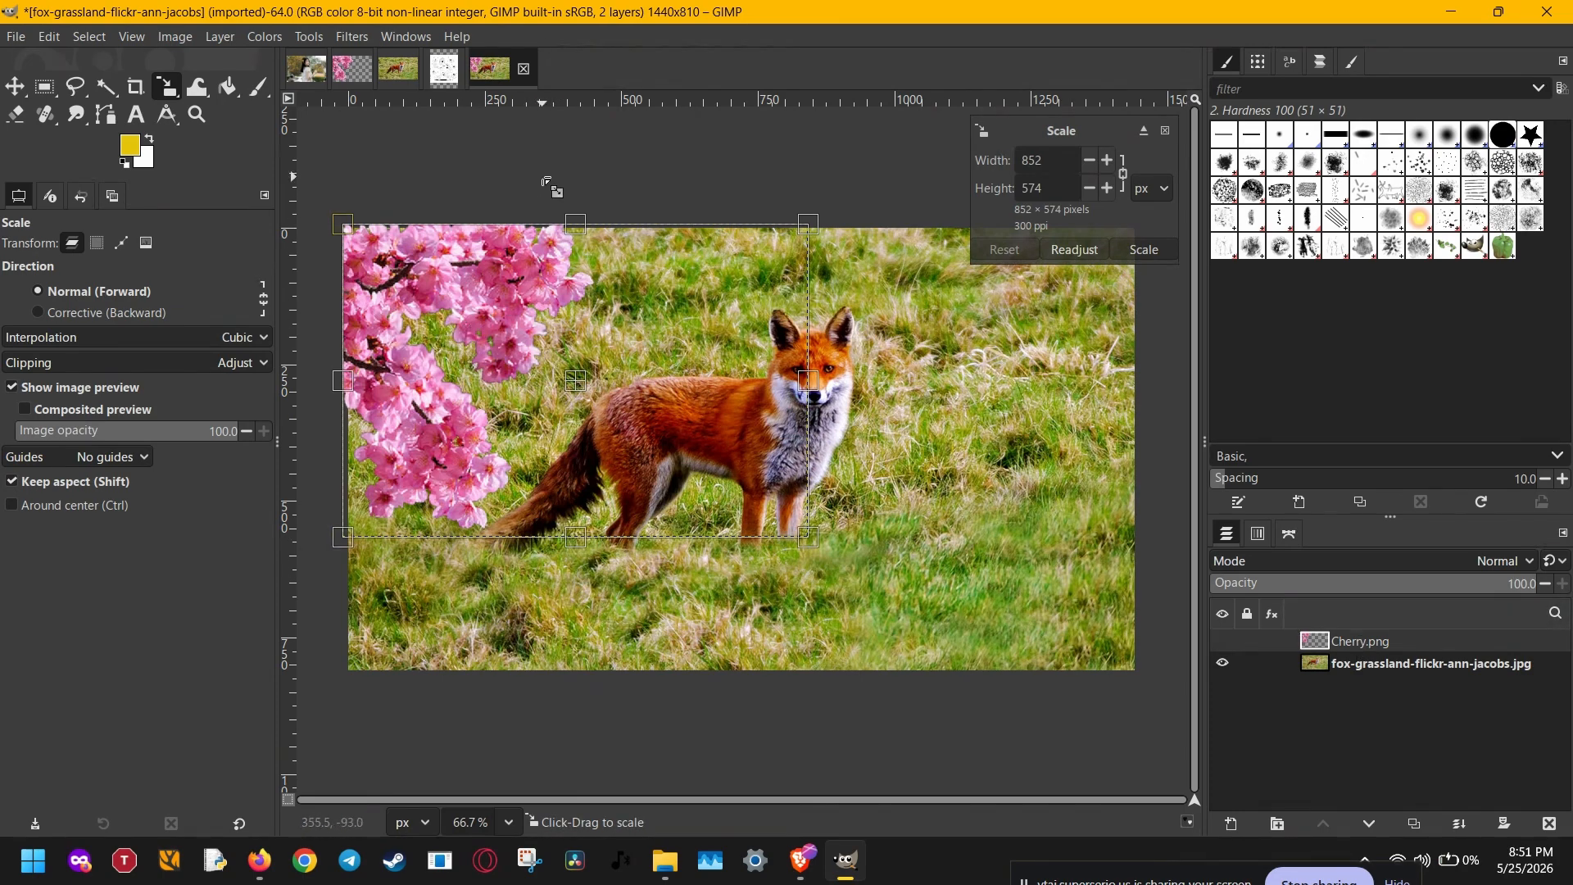
pyautogui.keyDown('ctrl'); pyautogui.scroll(6, 525, 237); pyautogui.keyUp('ctrl')
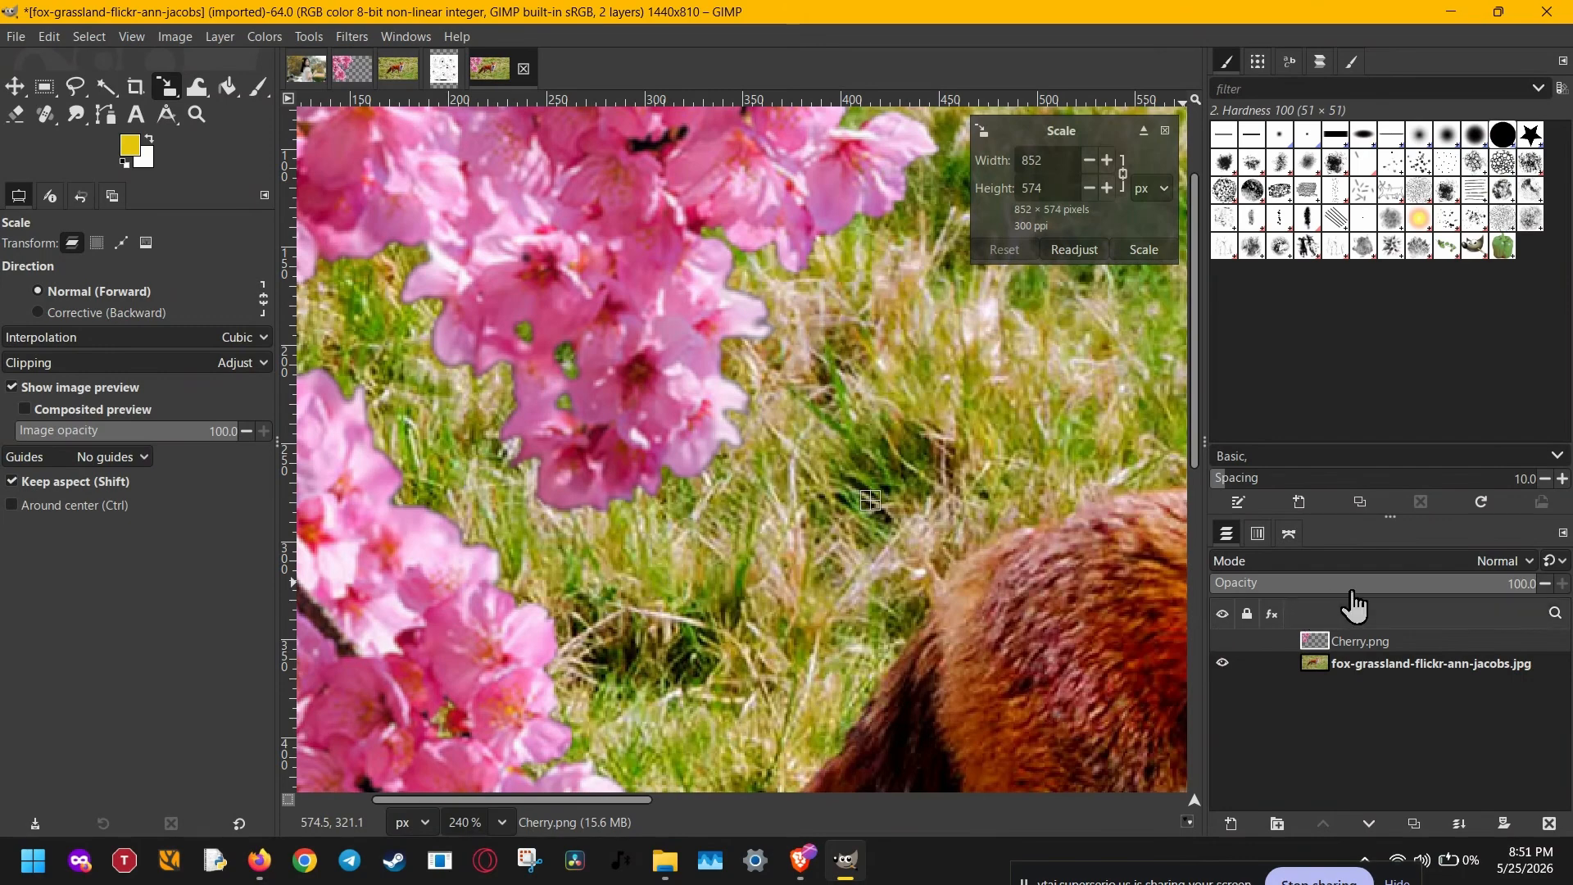
pyautogui.click(1508, 583)
pyautogui.moveTo(1448, 583); pyautogui.dragTo(1545, 585)
# Set the blend mode of the Cherry.png layer to Screen.
pyautogui.click(1527, 563)
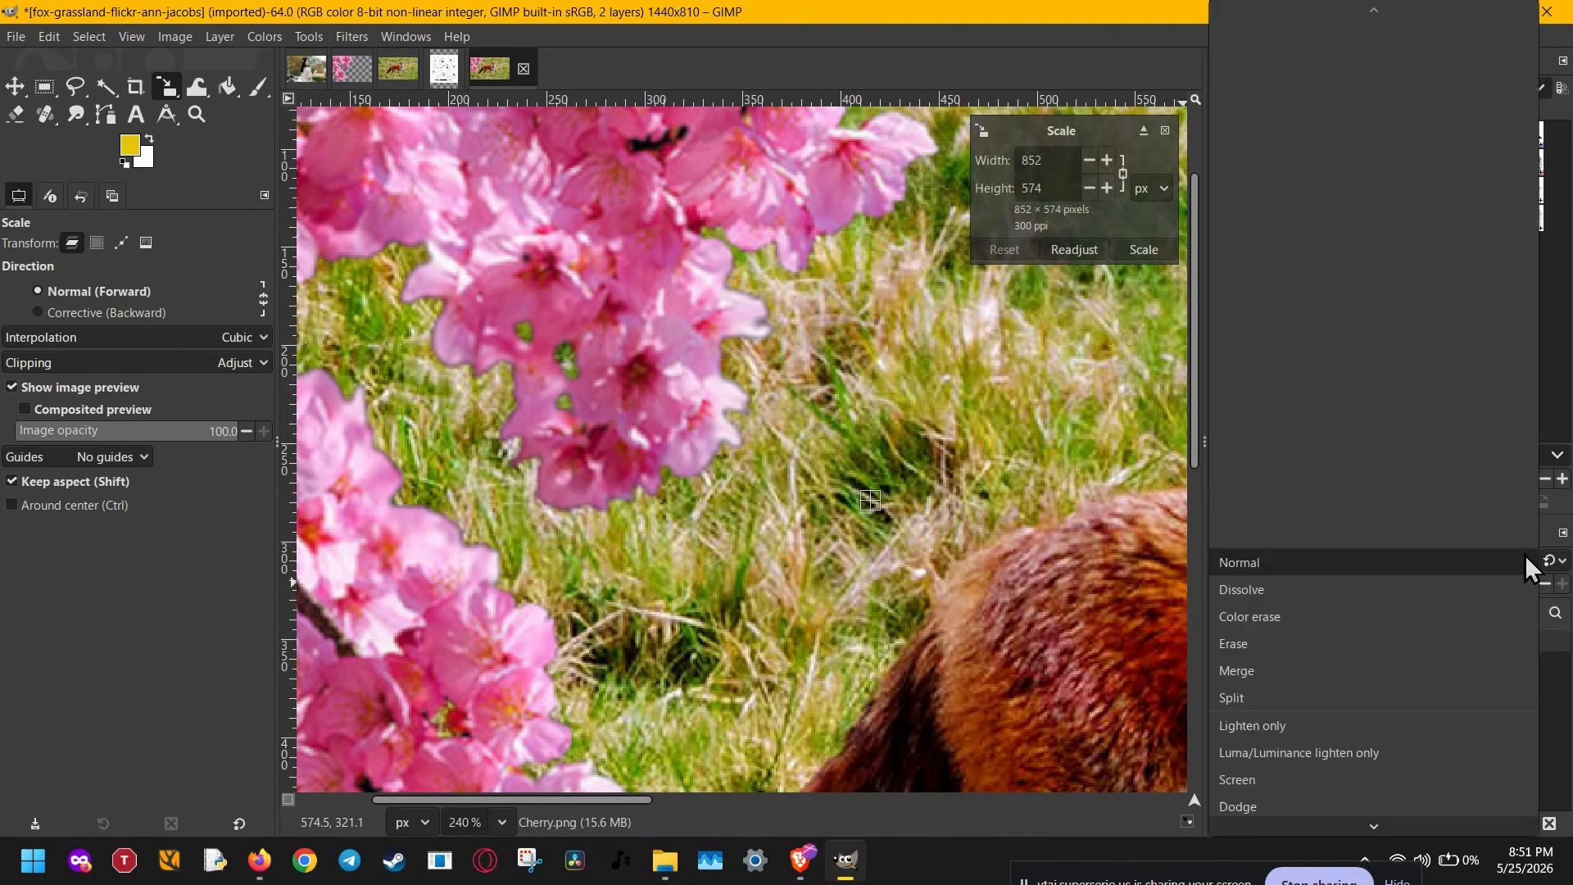
pyautogui.scroll(-8, 1529, 565)
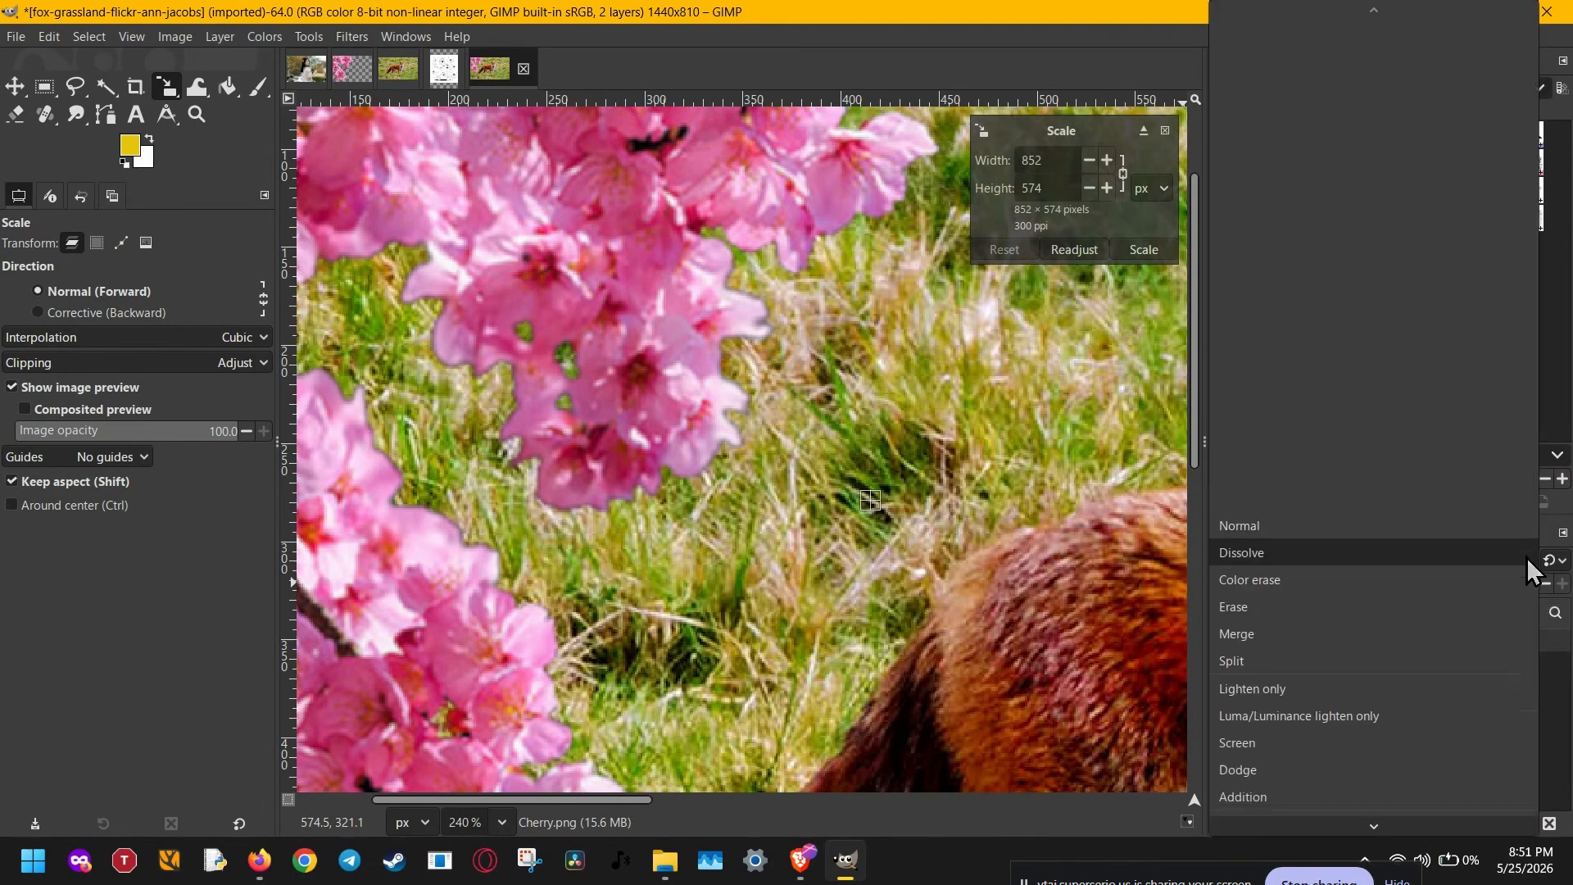
pyautogui.scroll(-8, 1529, 568)
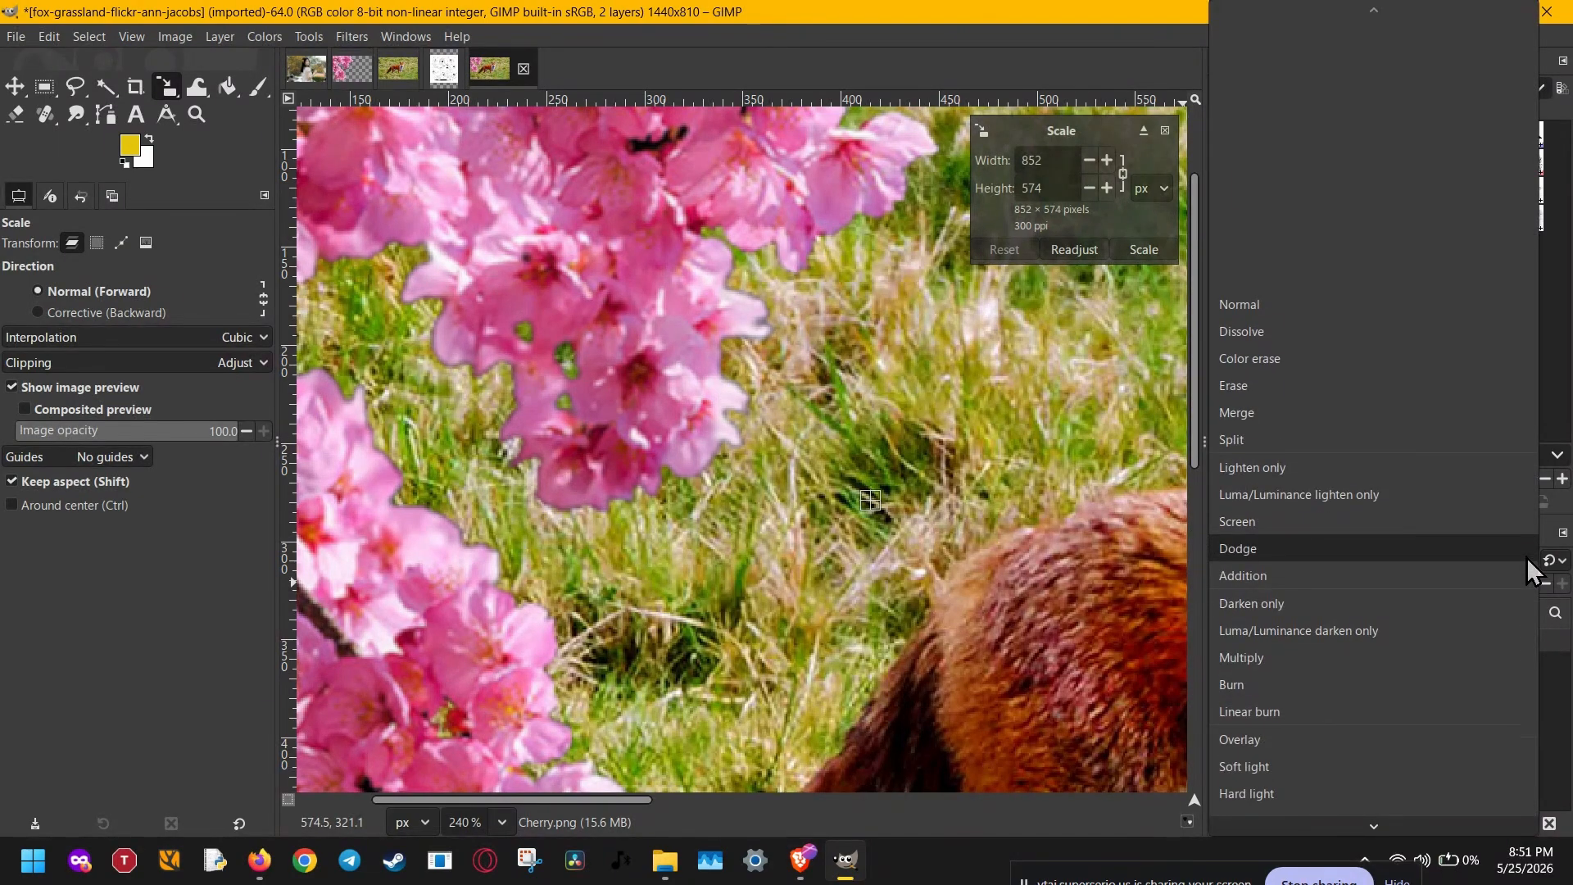
pyautogui.scroll(-4, 1530, 568)
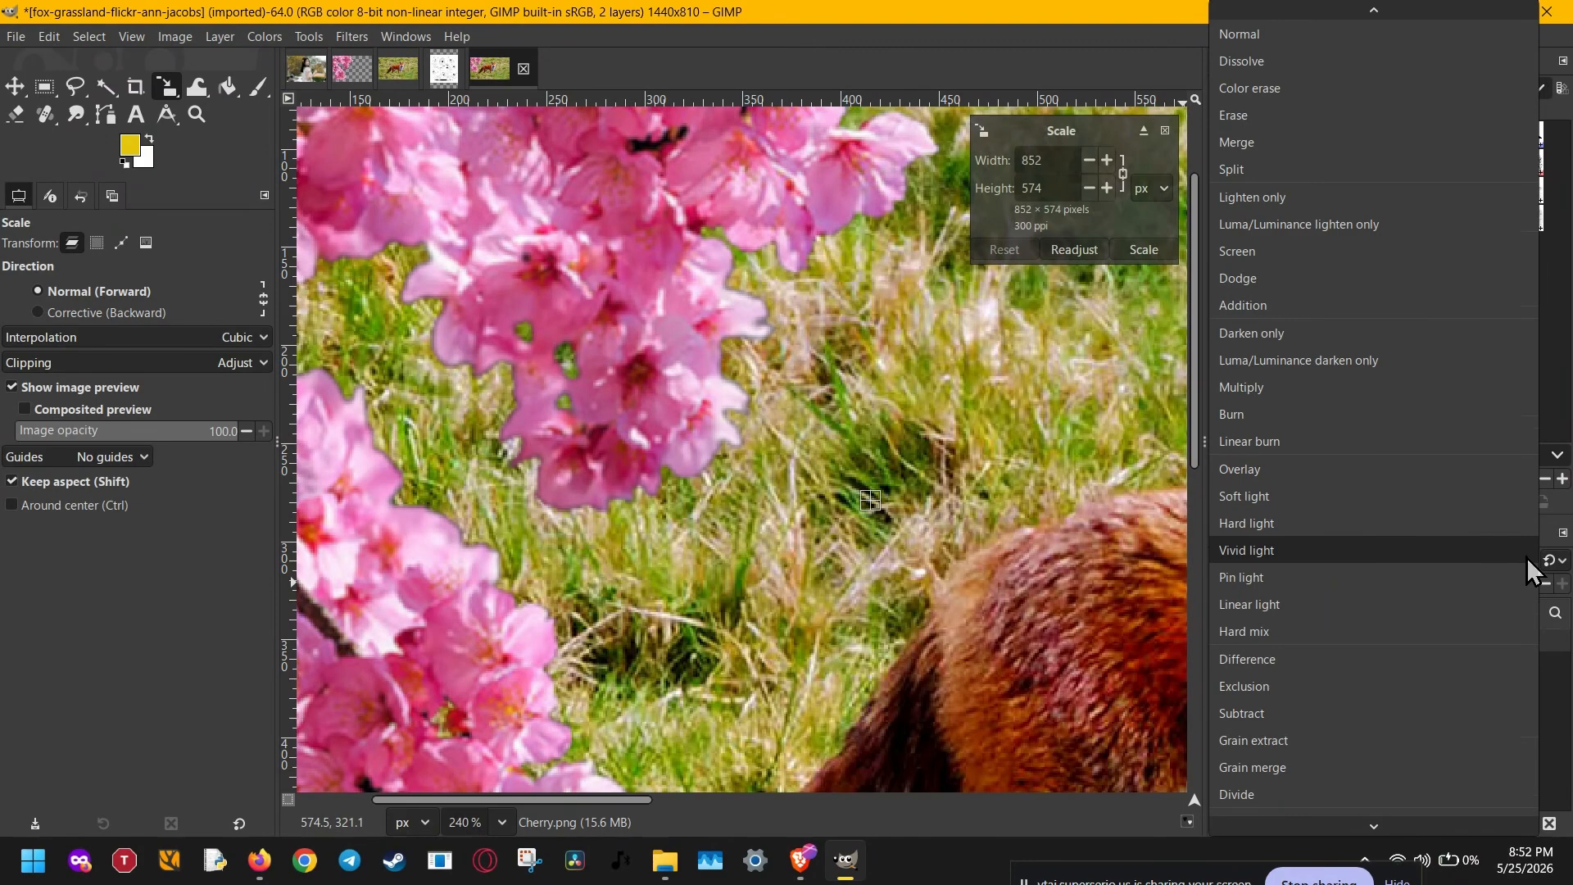
pyautogui.scroll(-5, 1527, 557)
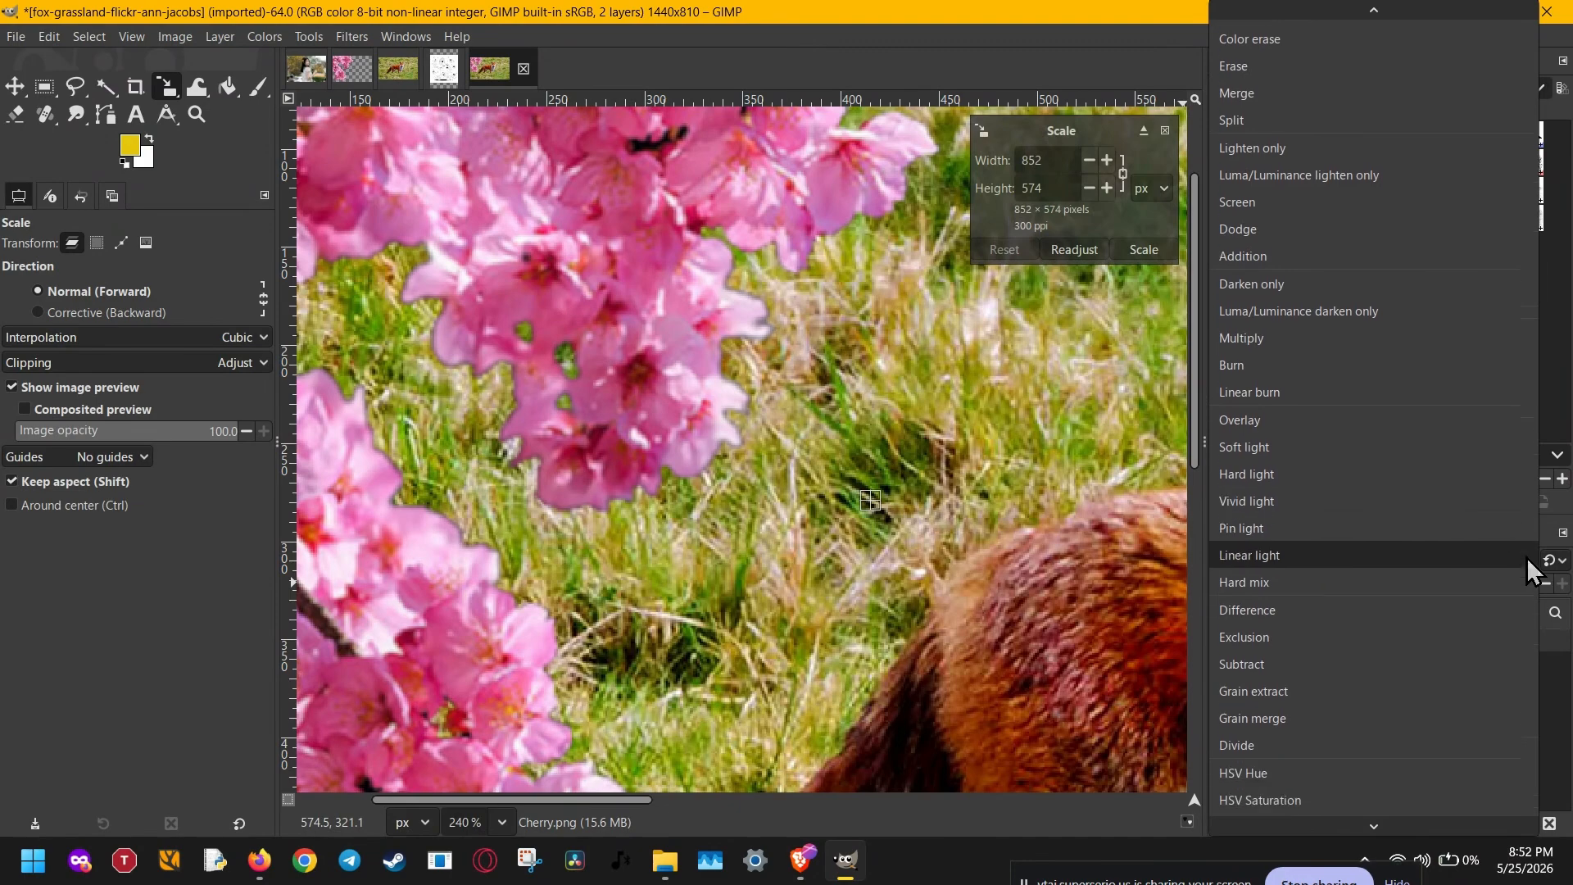
pyautogui.scroll(-3, 1527, 557)
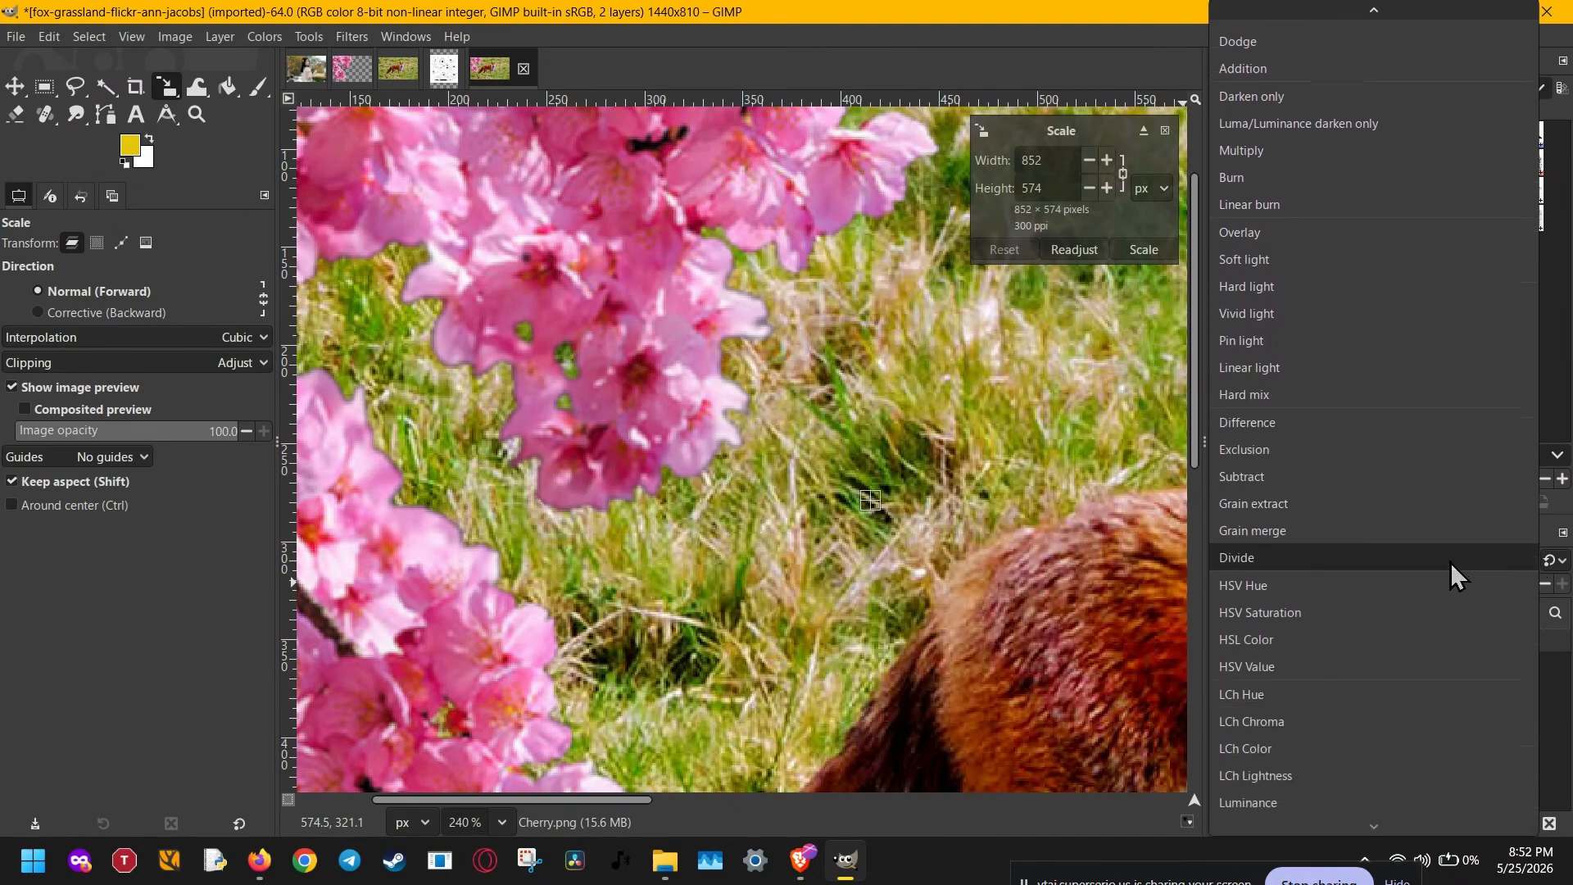
pyautogui.scroll(4, 1451, 562)
pyautogui.scroll(1, 1451, 562)
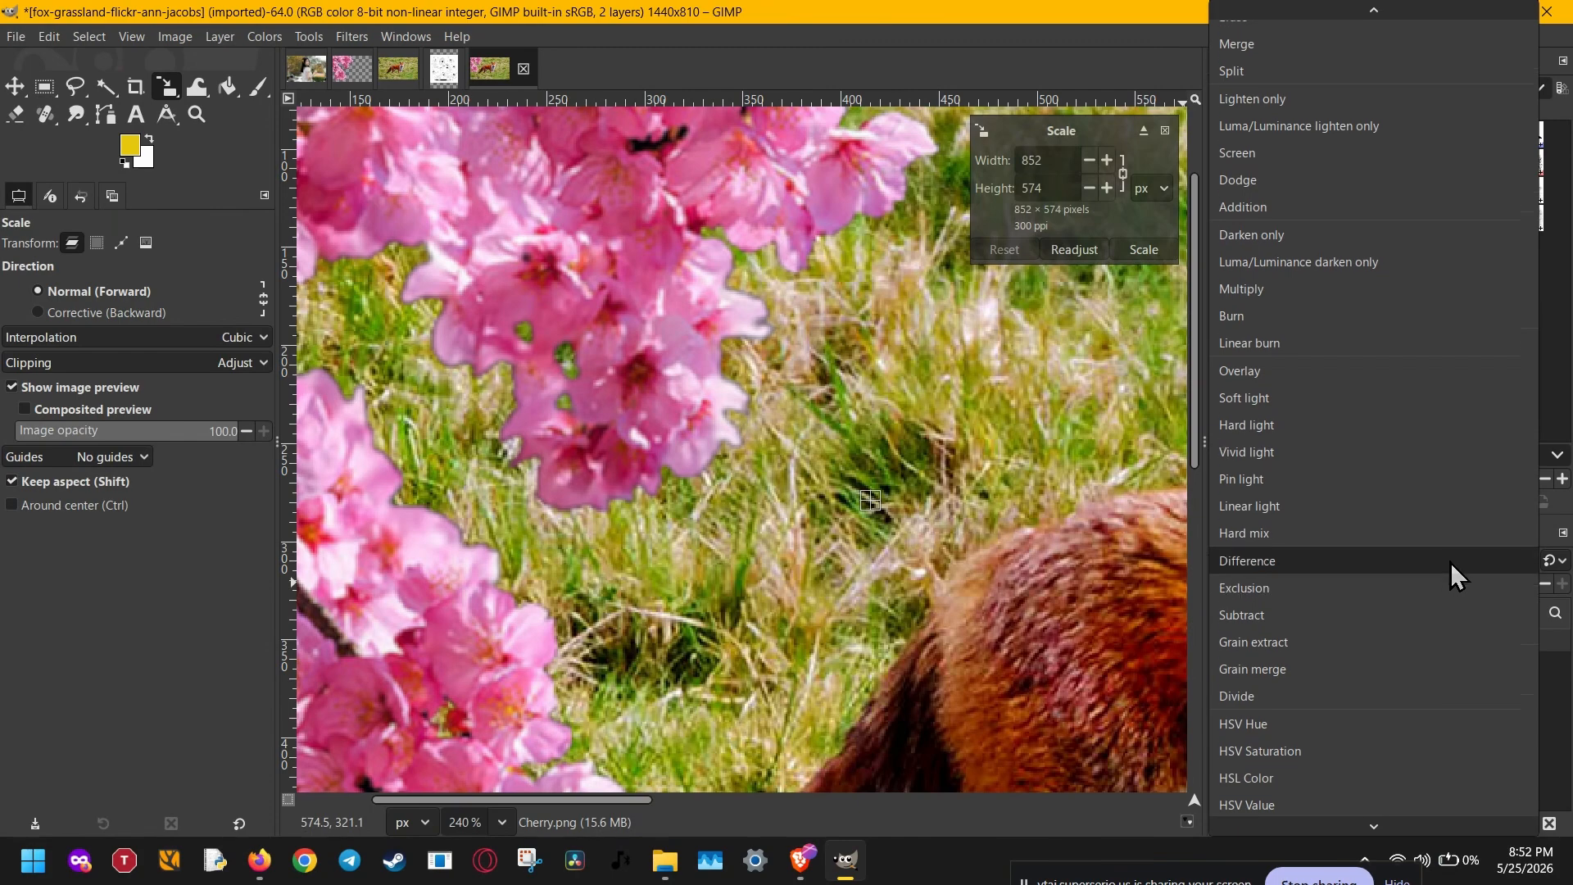
pyautogui.click(1280, 163)
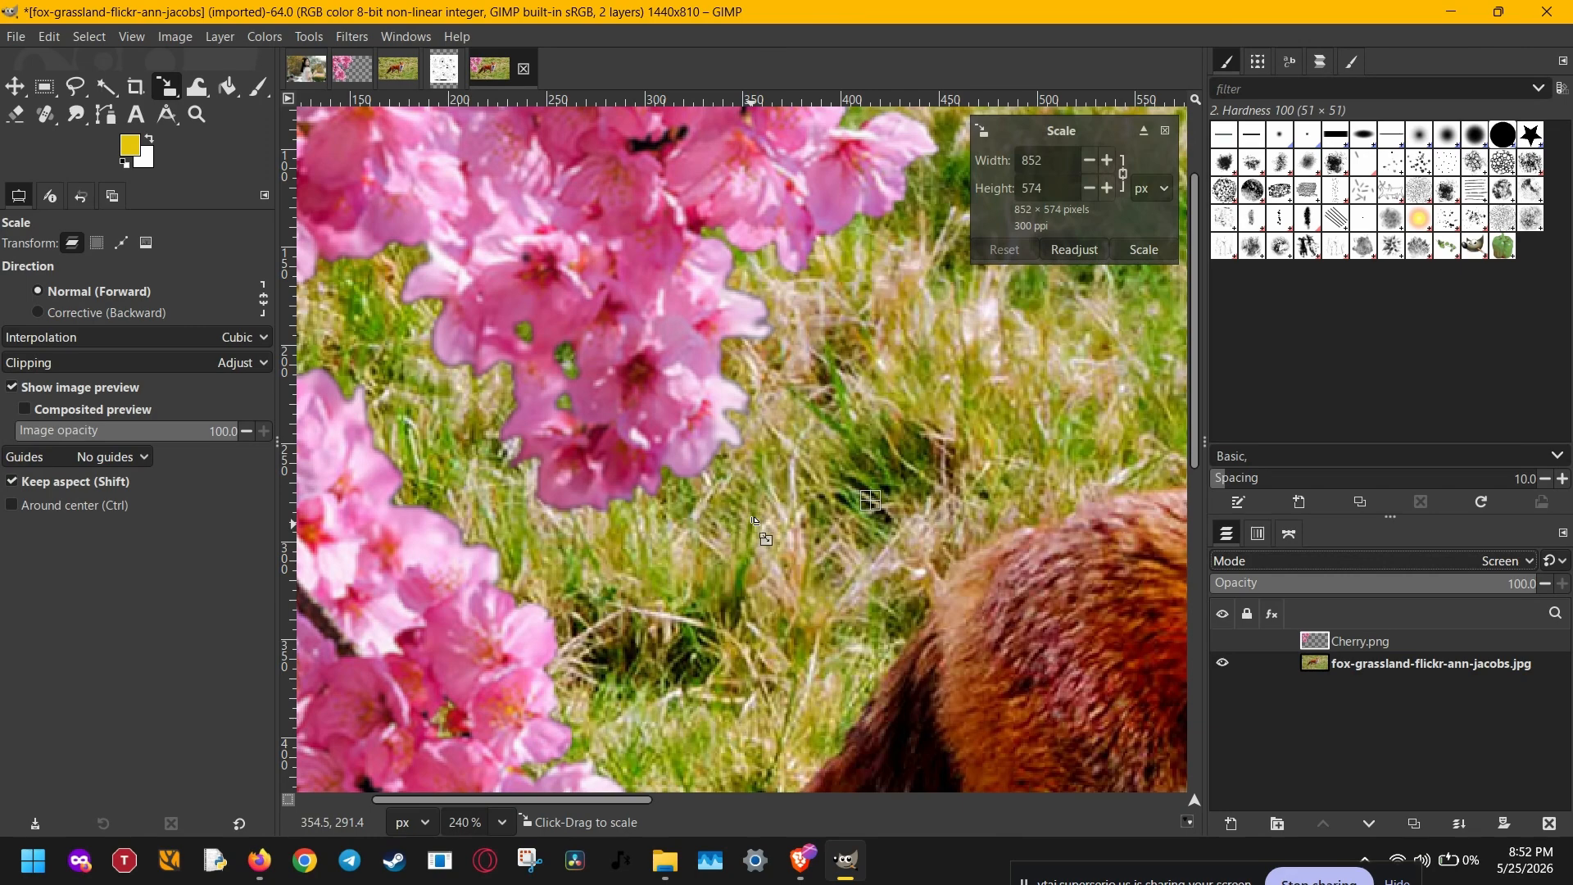
pyautogui.scroll(-8, 754, 520)
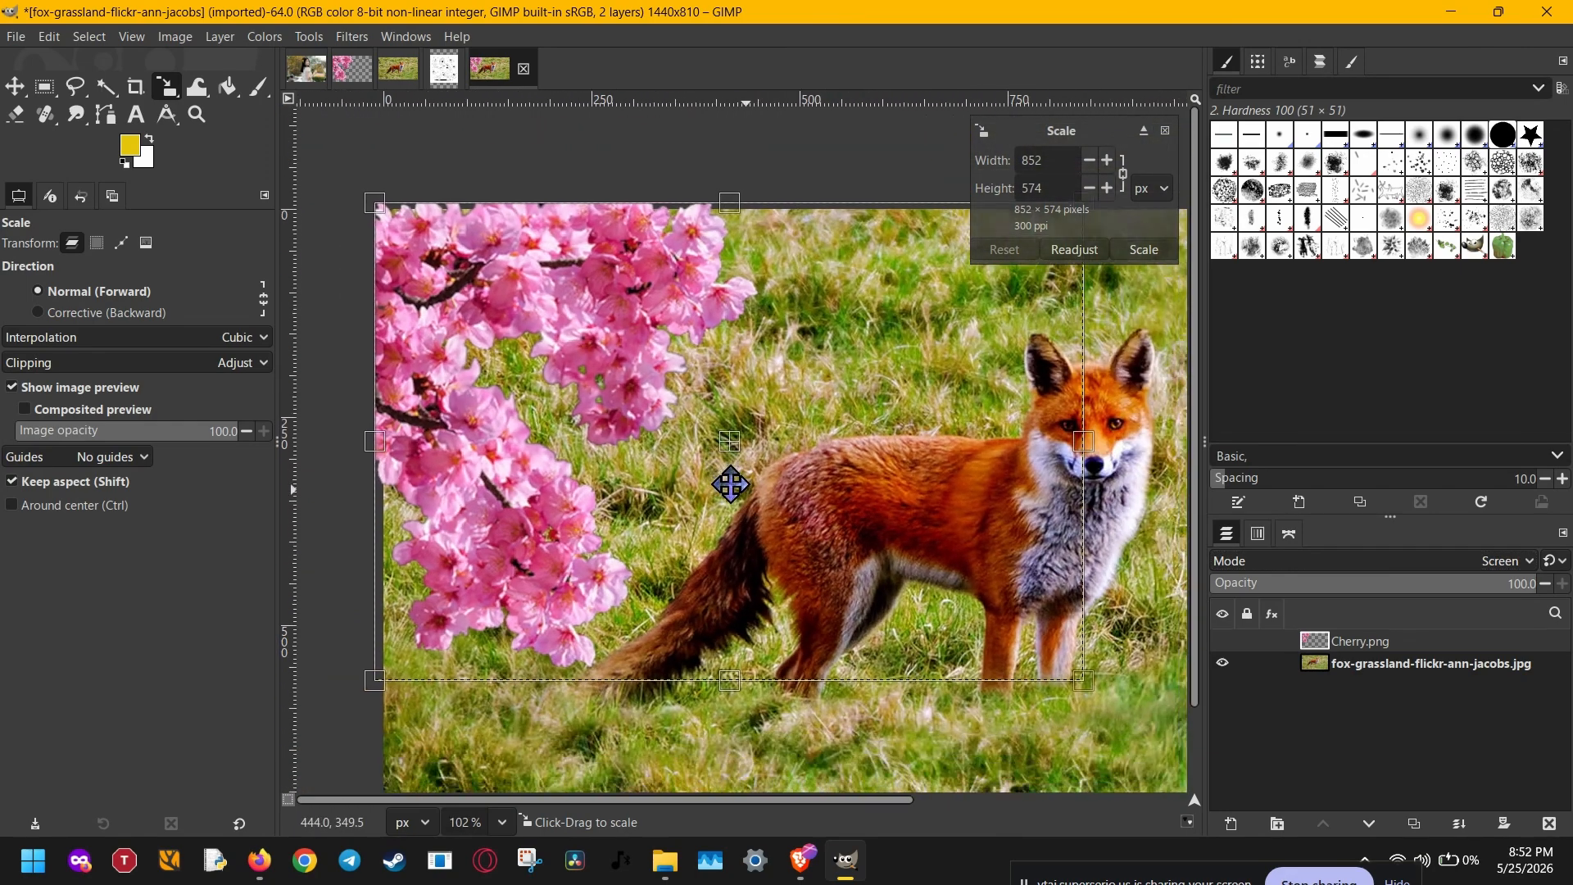
pyautogui.scroll(-3, 730, 484)
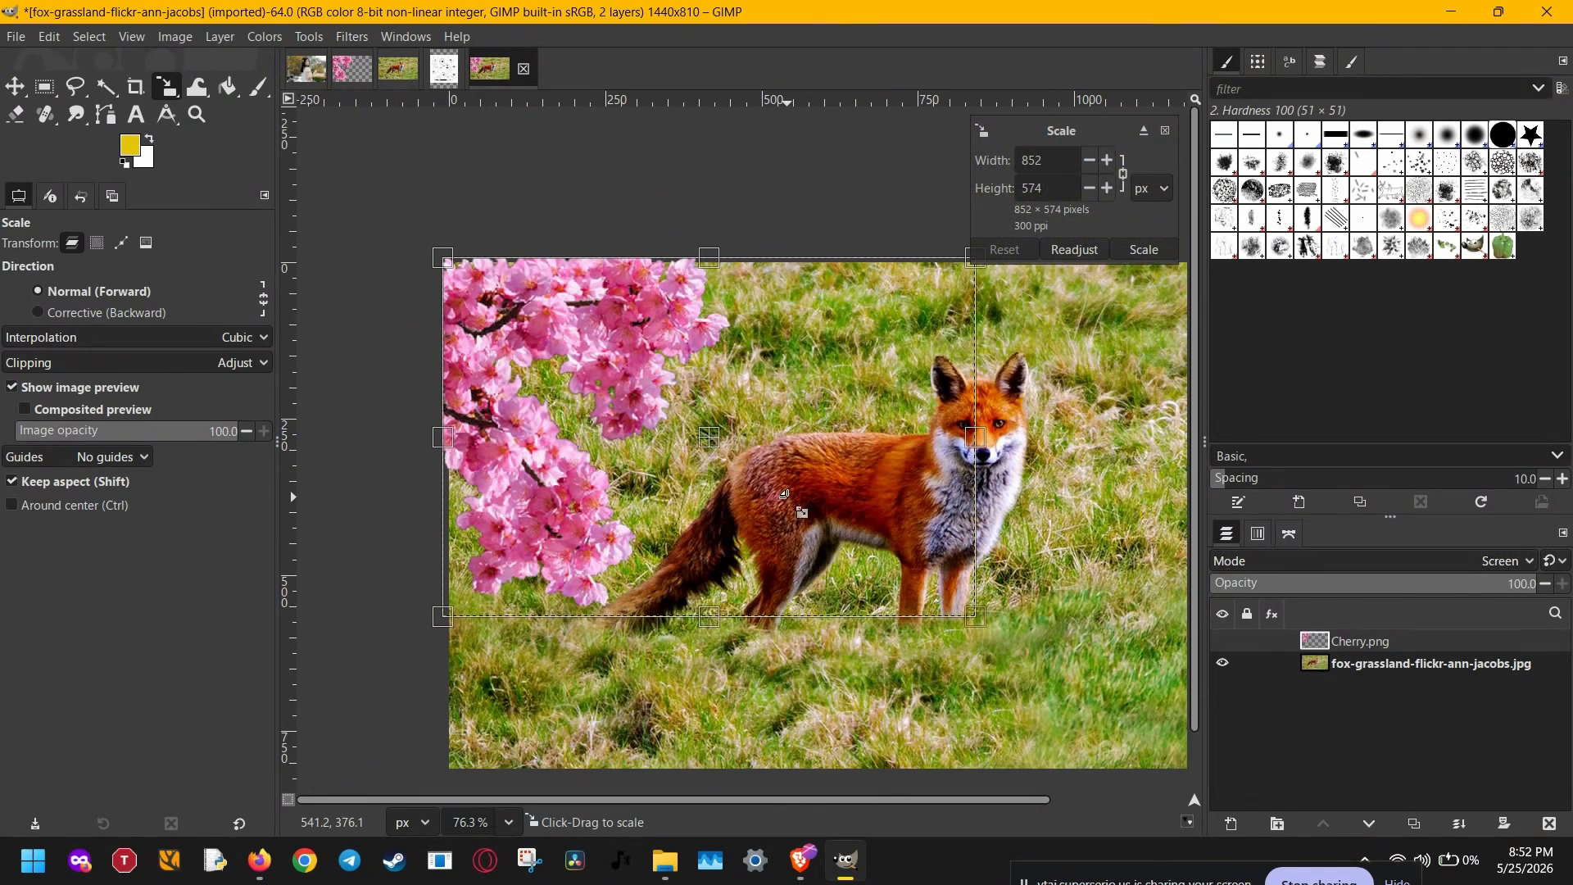
pyautogui.scroll(-2, 785, 494)
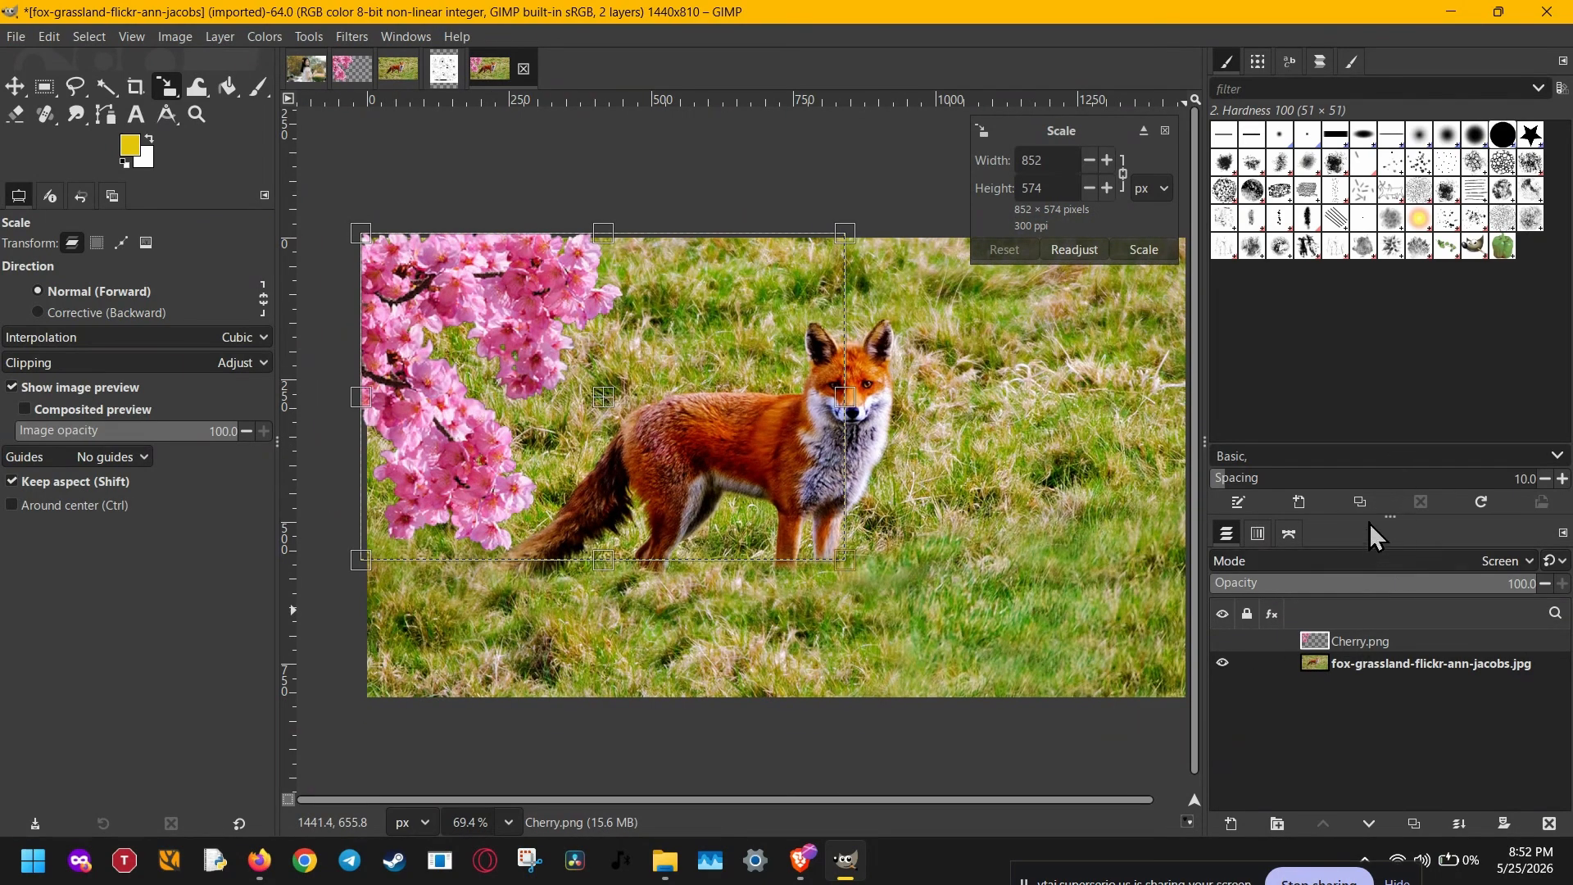
# Try the Dissolve and Color erase blend modes on the Cherry.png layer and set its mode to Normal.
pyautogui.click(1354, 562)
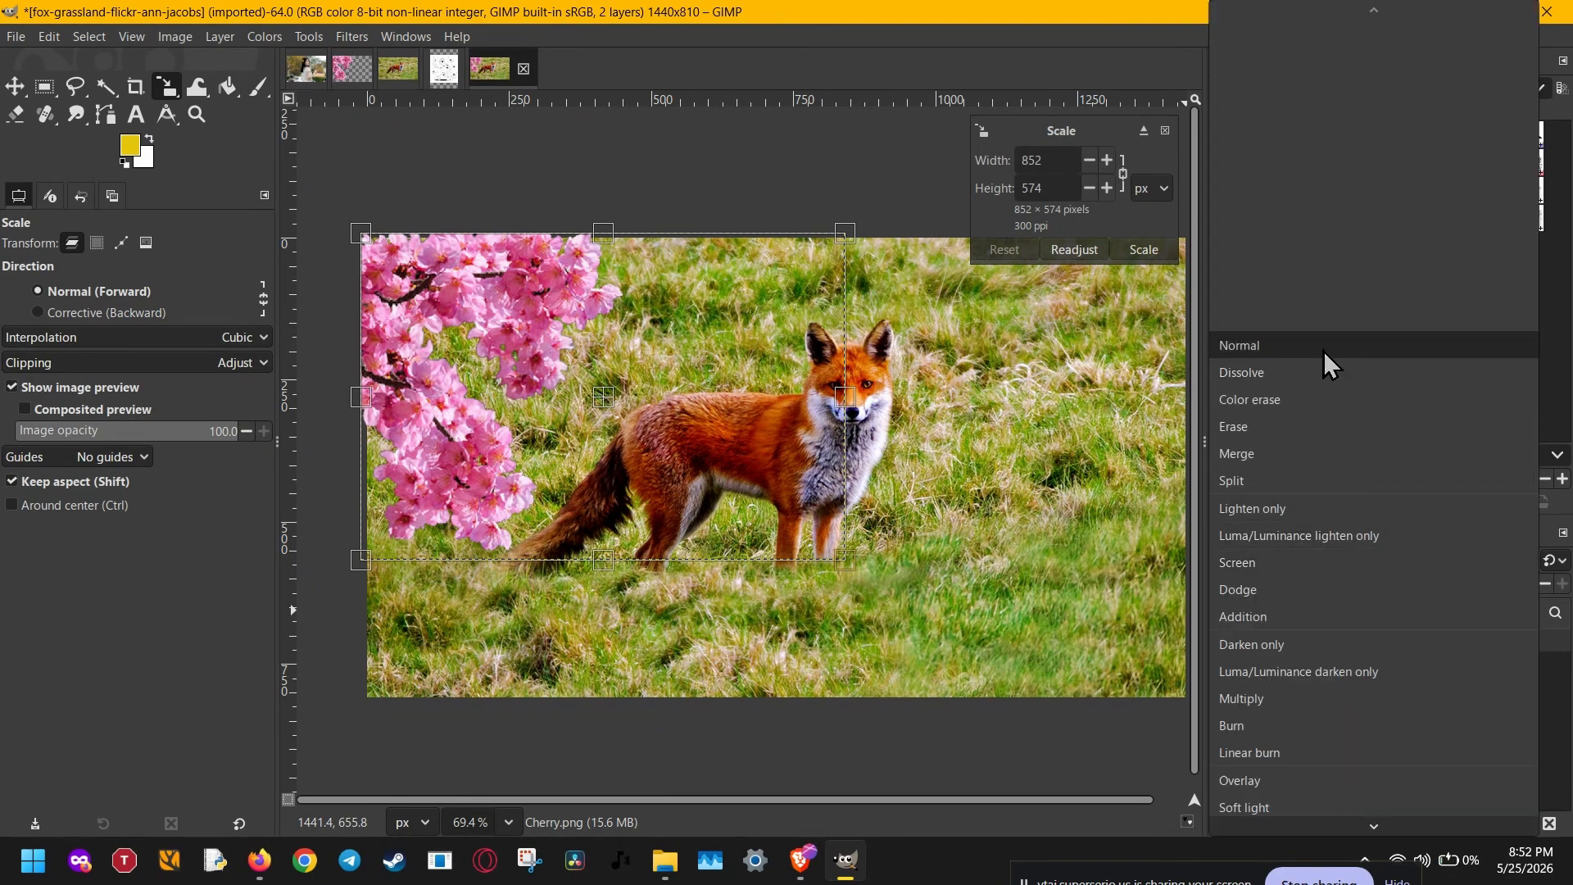
pyautogui.click(1324, 372)
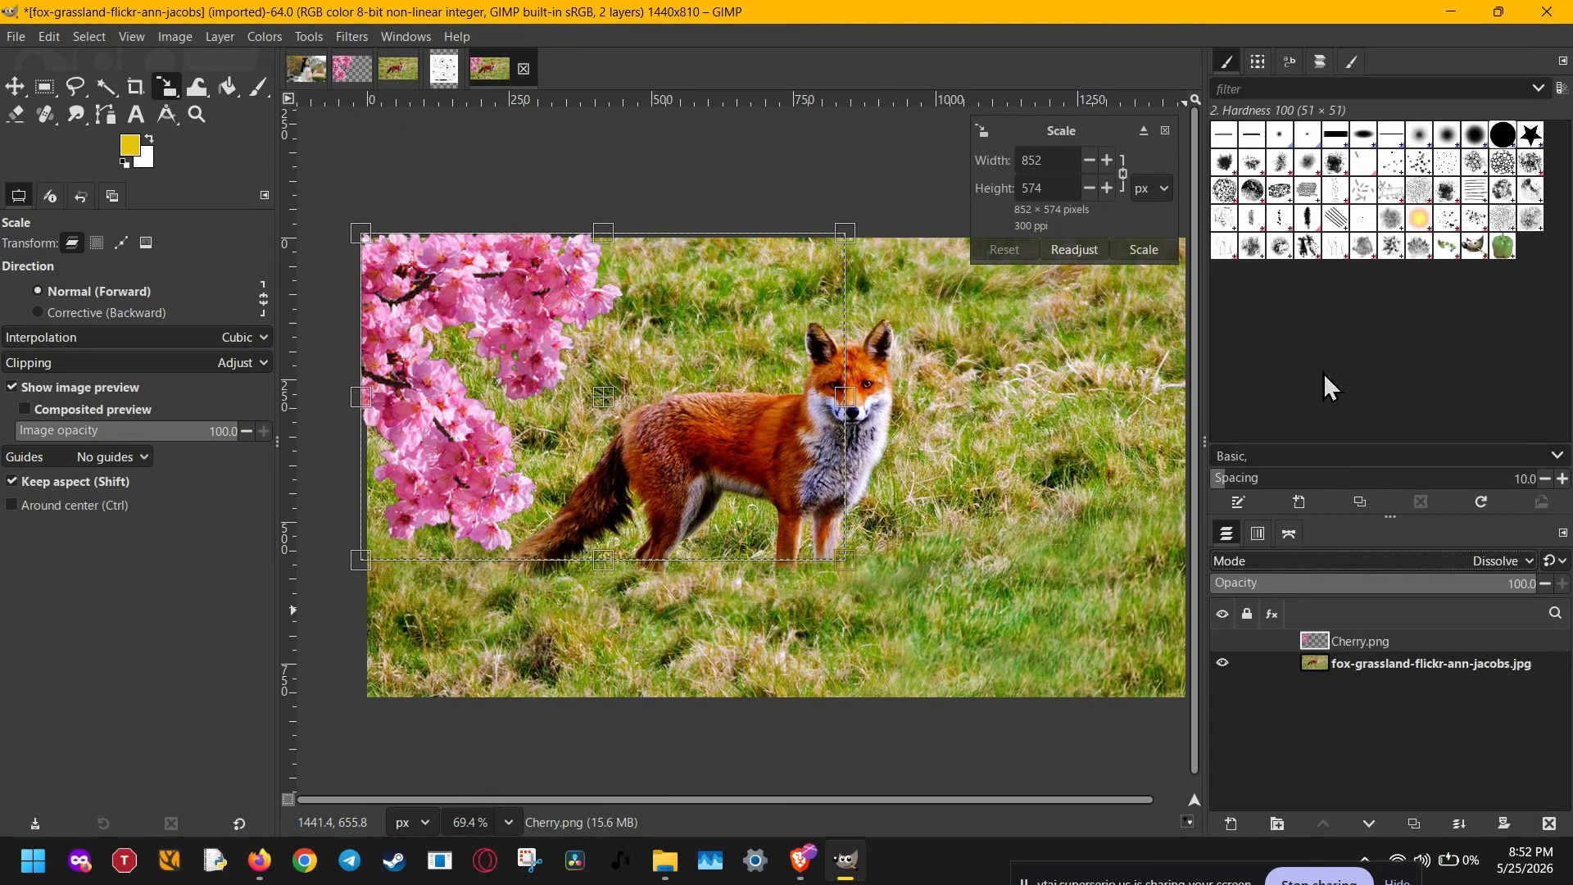
pyautogui.click(1340, 558)
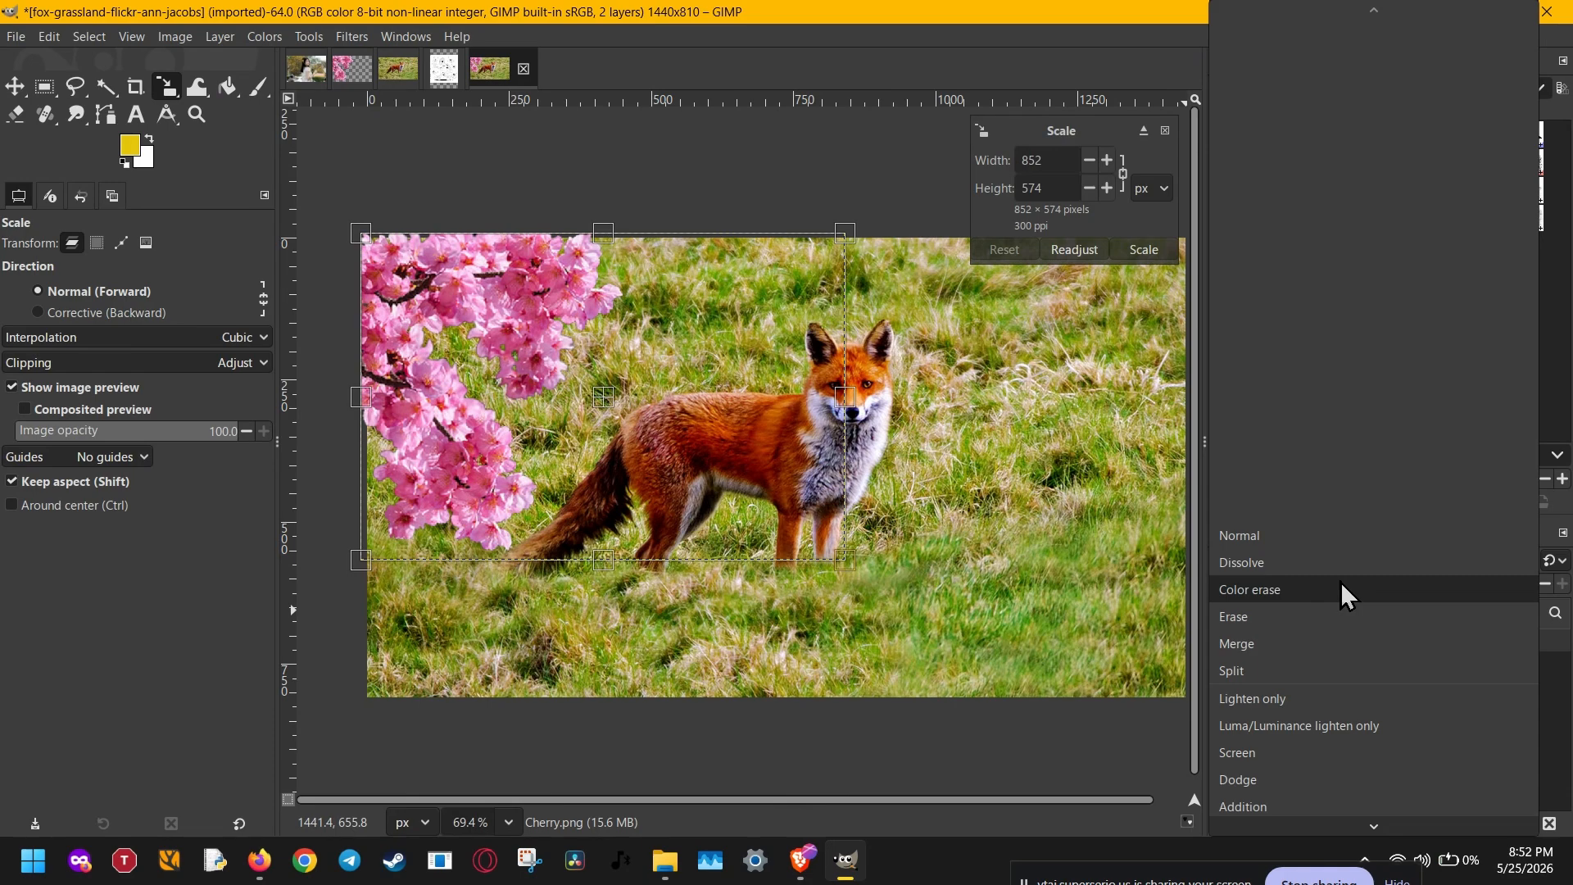
pyautogui.click(1341, 582)
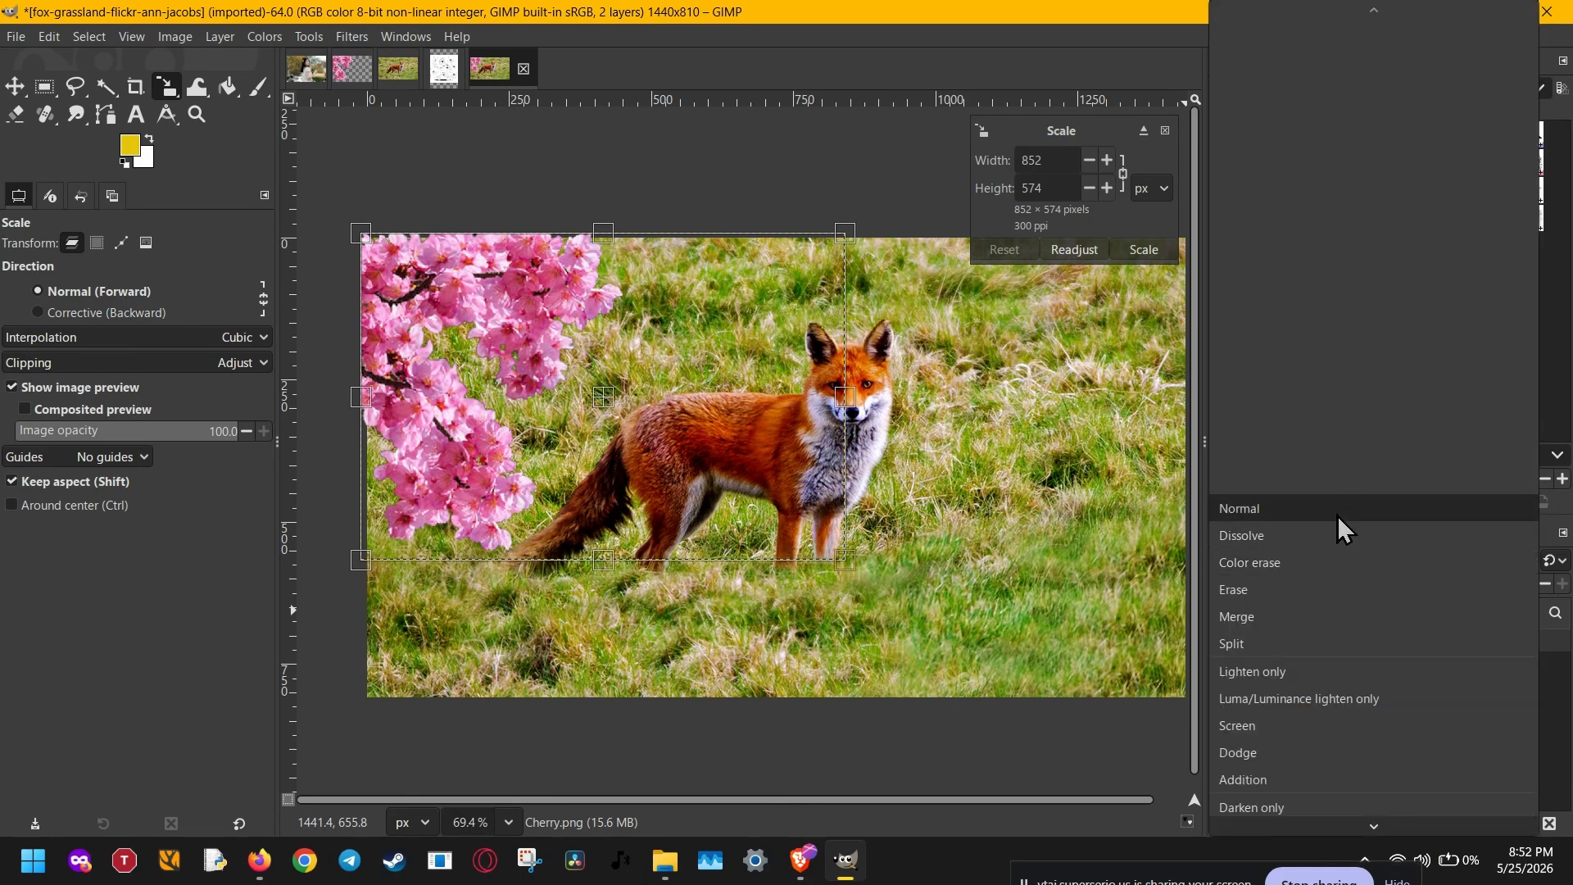
pyautogui.click(1338, 515)
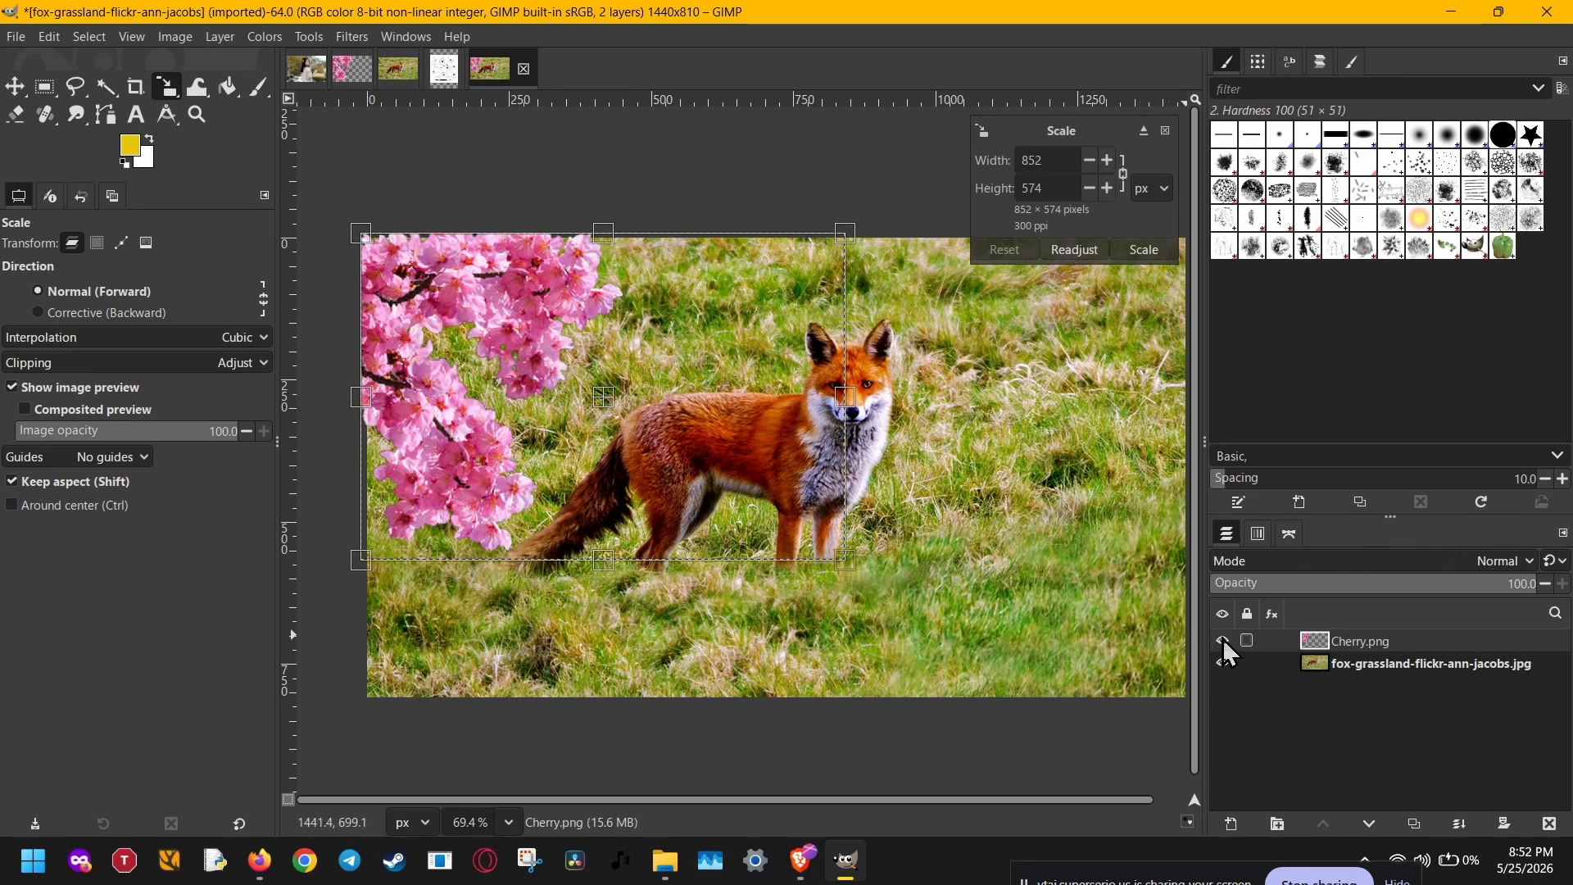
# Make the fox-grassland-flickr-ann-jacobs.jpg layer active and switch back to the Cherry.png layer.
pyautogui.click(1350, 669)
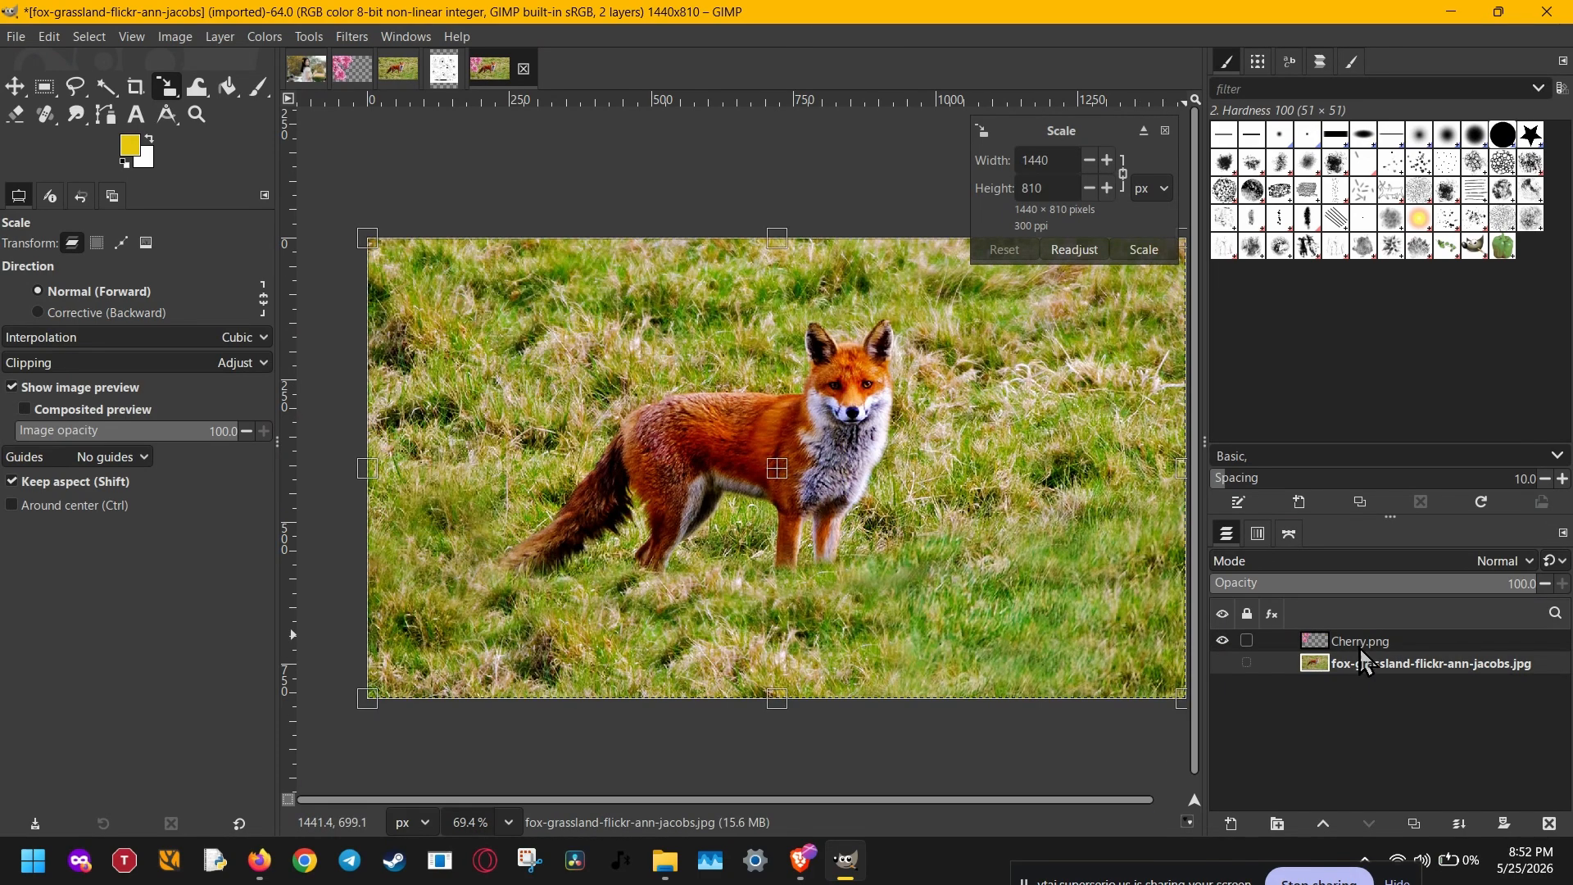
pyautogui.click(1362, 639)
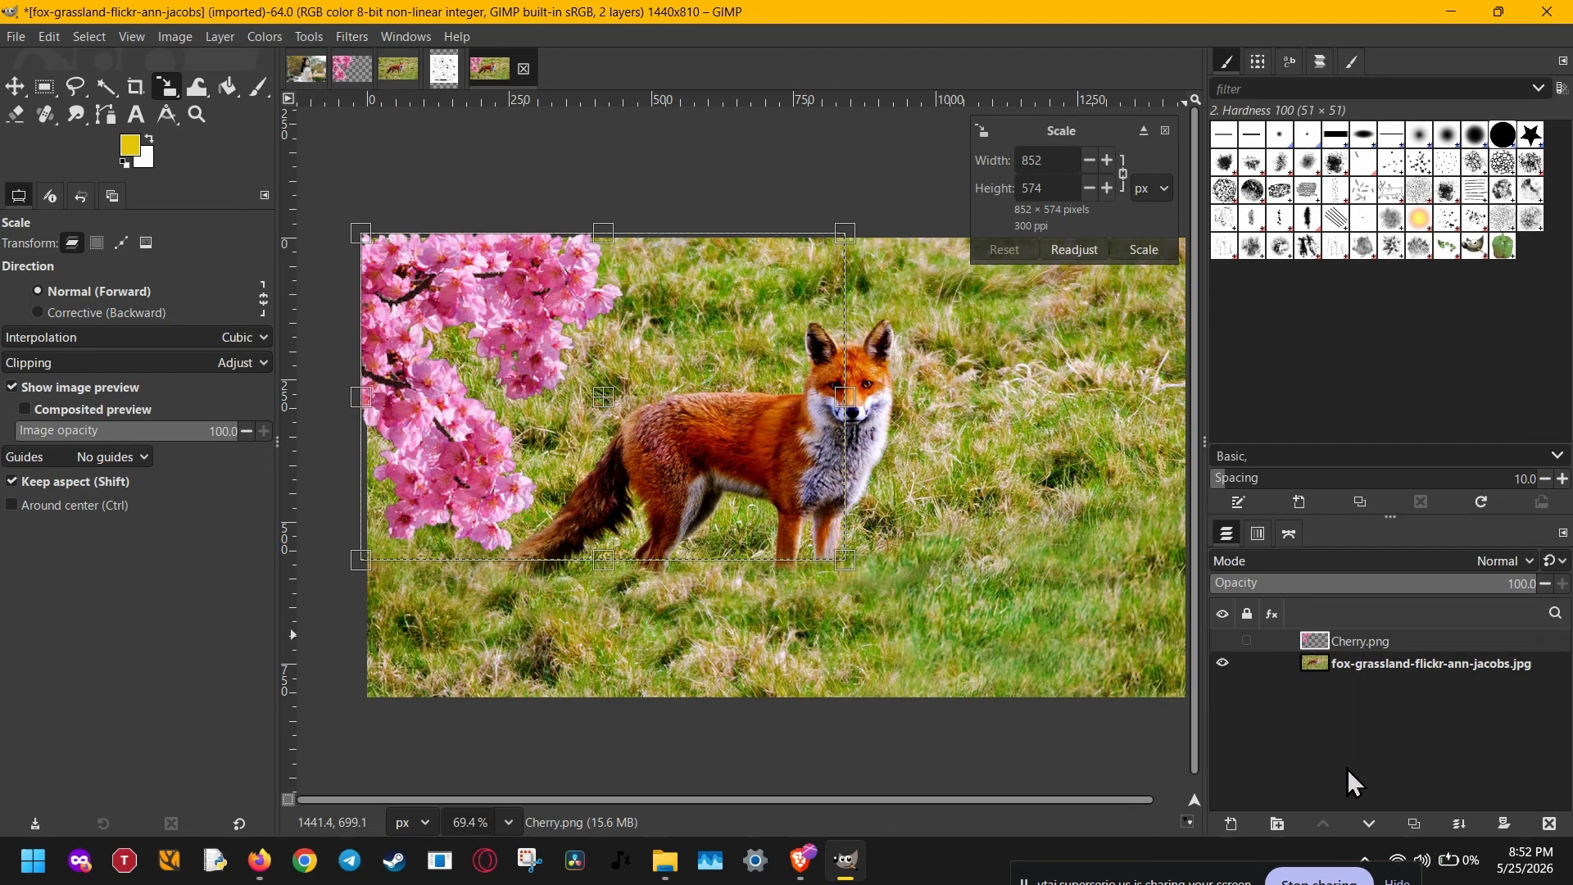
pyautogui.click(1332, 875)
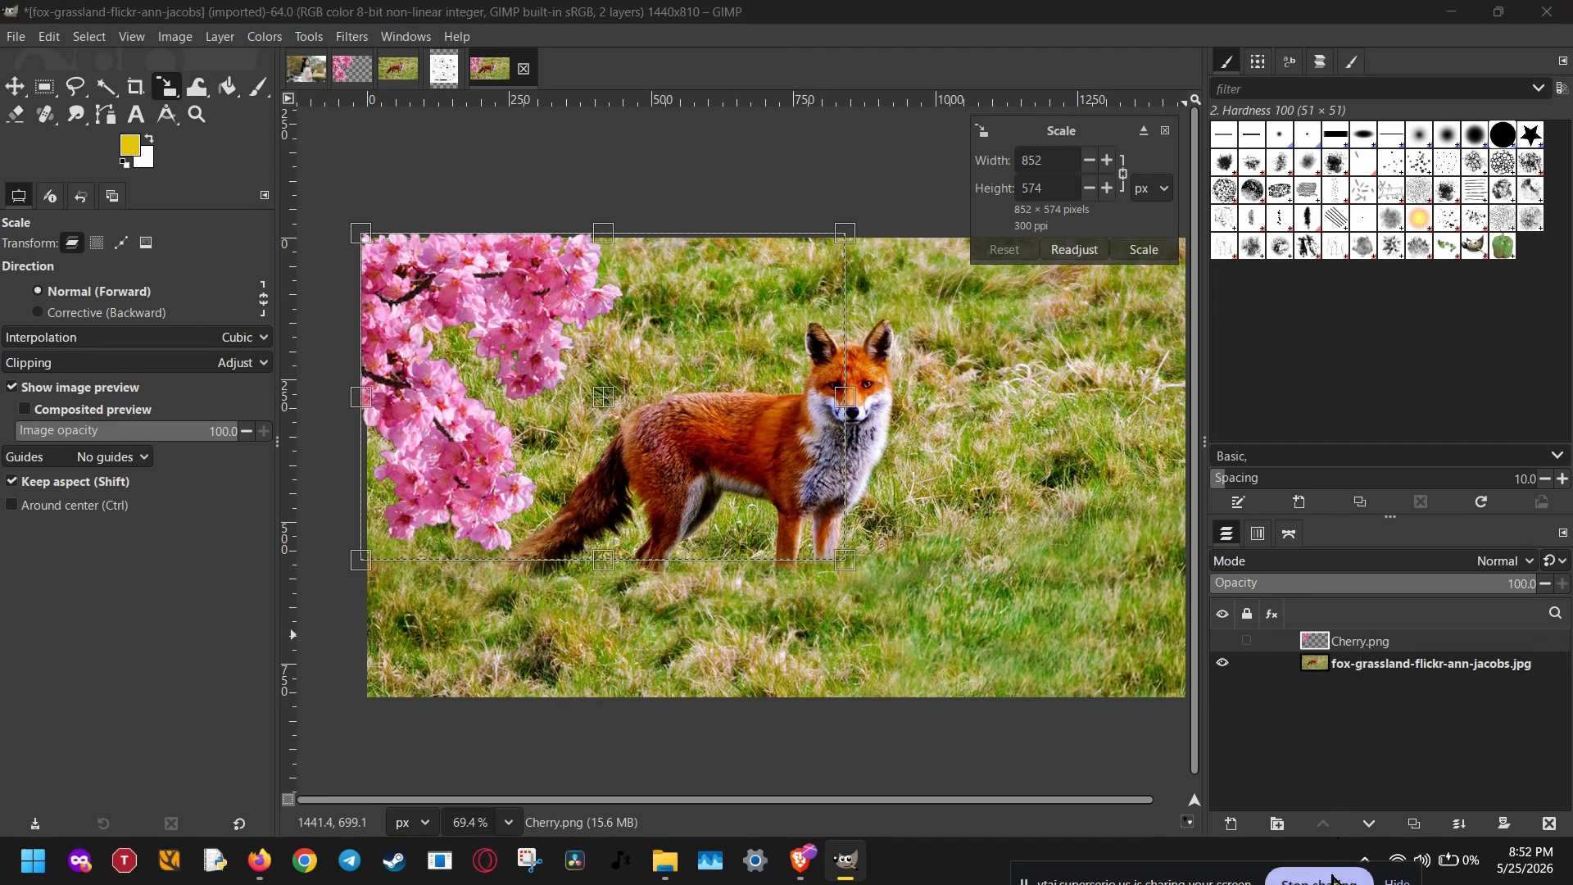